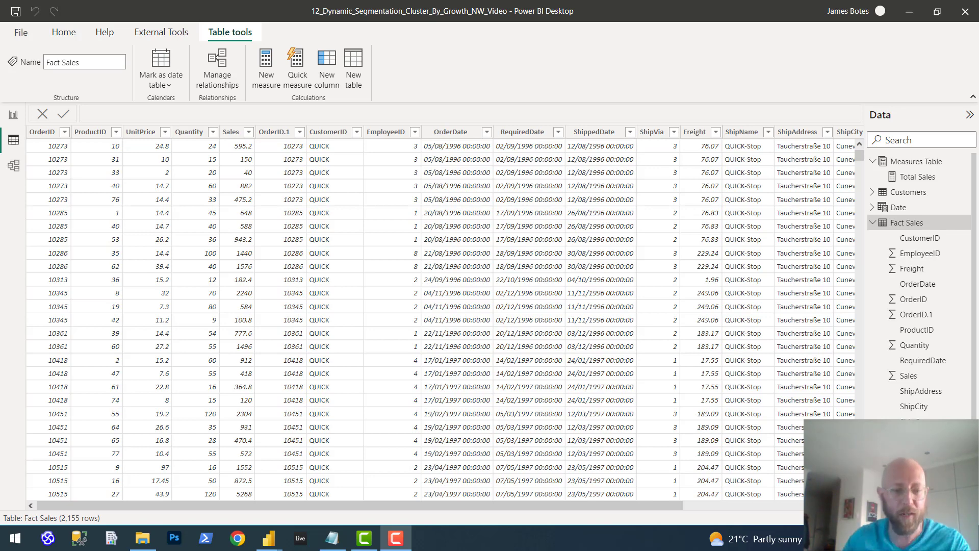
# - Create the Growth segments table from pasted DATATABLE code defining DROP, STABLE and GROW ranges
pyautogui.hotkey('alt', 'Tab')
pyautogui.hotkey('alt', 'Tab')
pyautogui.hotkey('alt', 'Tab')
pyautogui.hotkey('alt', 'Tab')
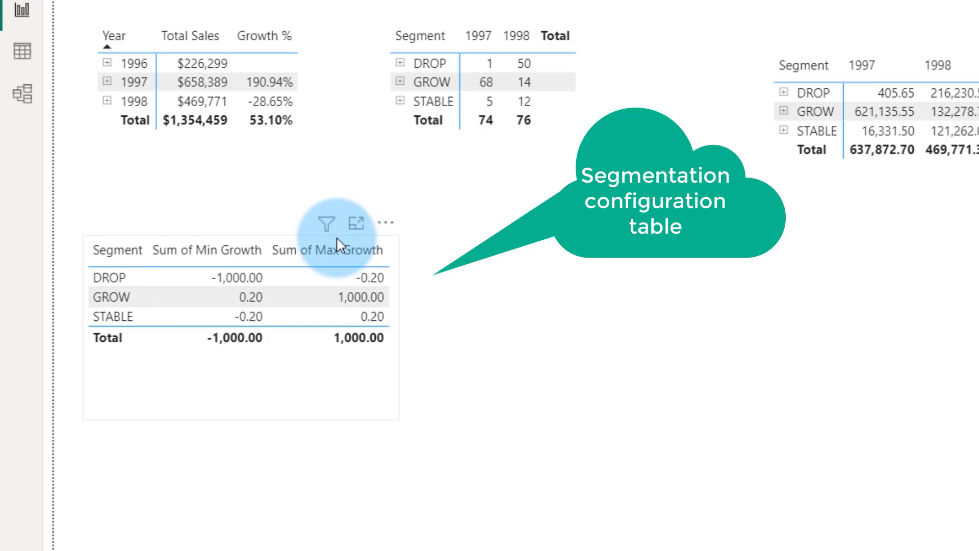
pyautogui.hotkey('alt', 'Tab')
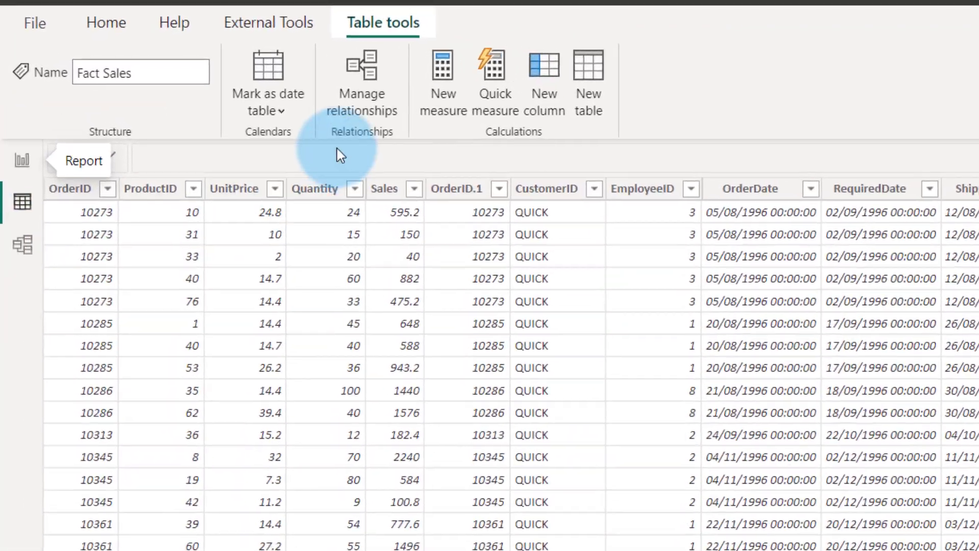
pyautogui.click(456, 66)
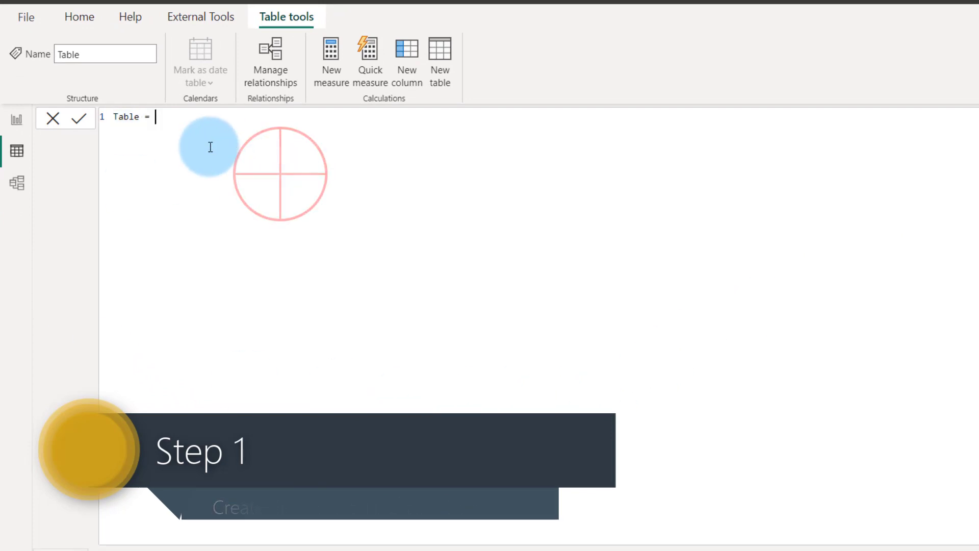
pyautogui.write('Growth segments = DATATABLE(     "SegmentKey", INTEGER,     "Segment", STRING,     "Min Growth", DOUBLE,     "Max Growth", DOUBLE,     {         { 1, "DROP", -1000, -0.20 },         { 2, "STABLE", -0.20, 0.20 },         { 3, "GROW", 0.20, 1000 }     } )')
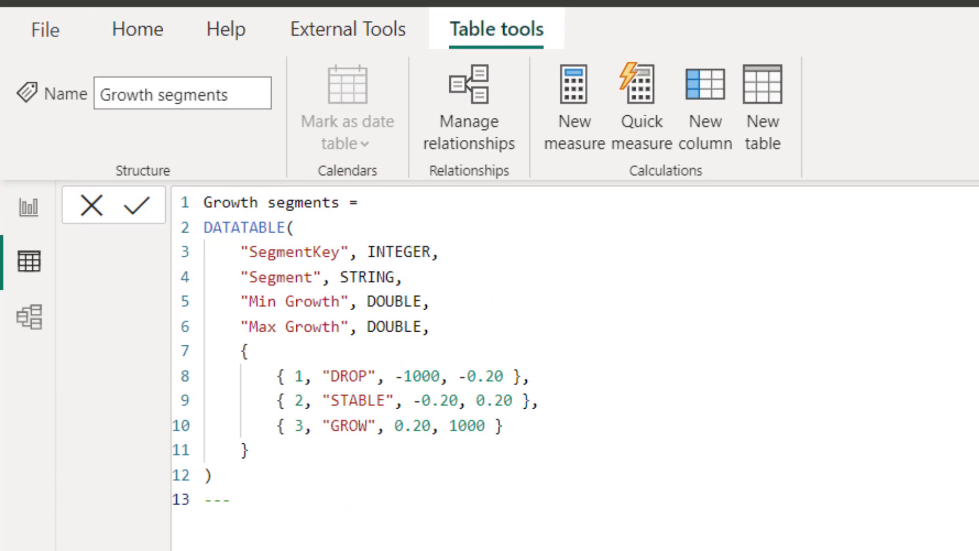
pyautogui.press('Return')
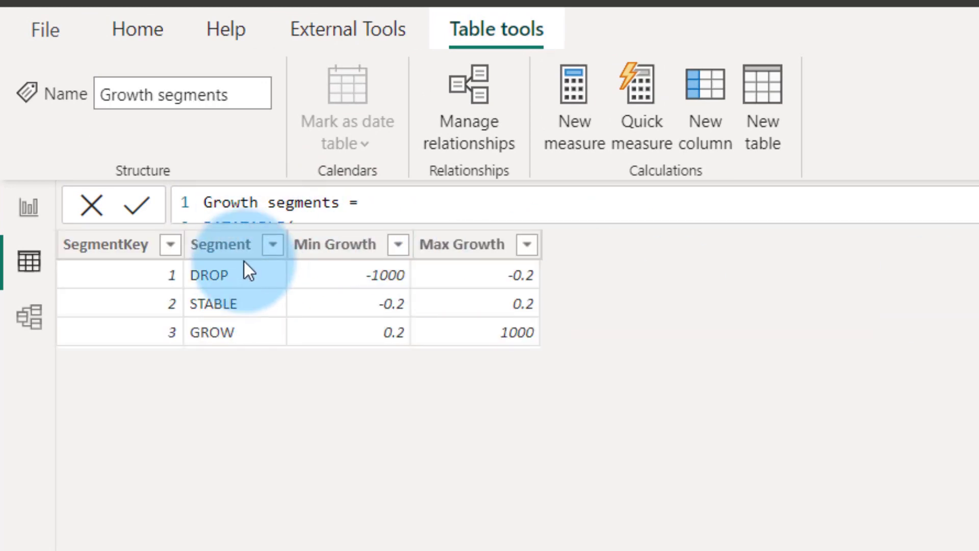
# - Sort the Segment column by SegmentKey and go back to the report page
pyautogui.click(230, 246)
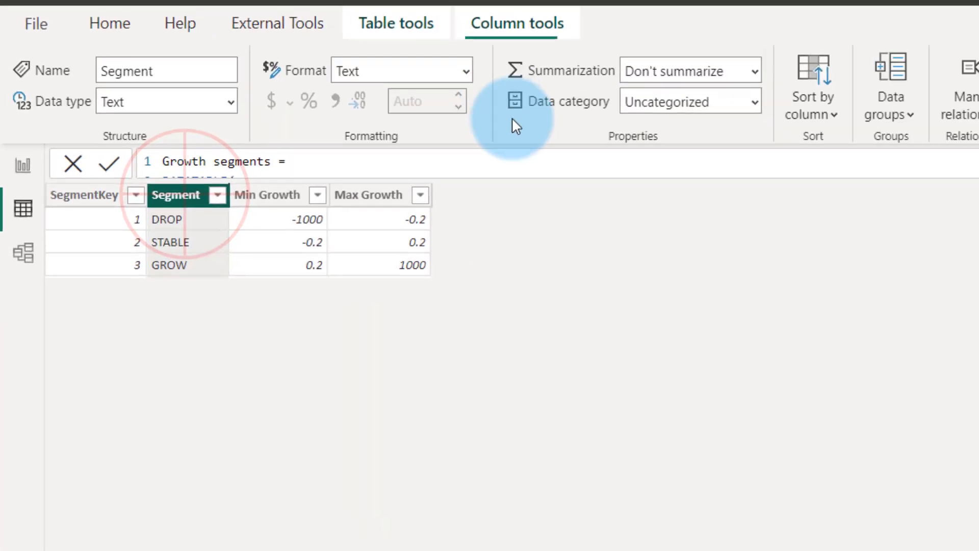
pyautogui.click(712, 101)
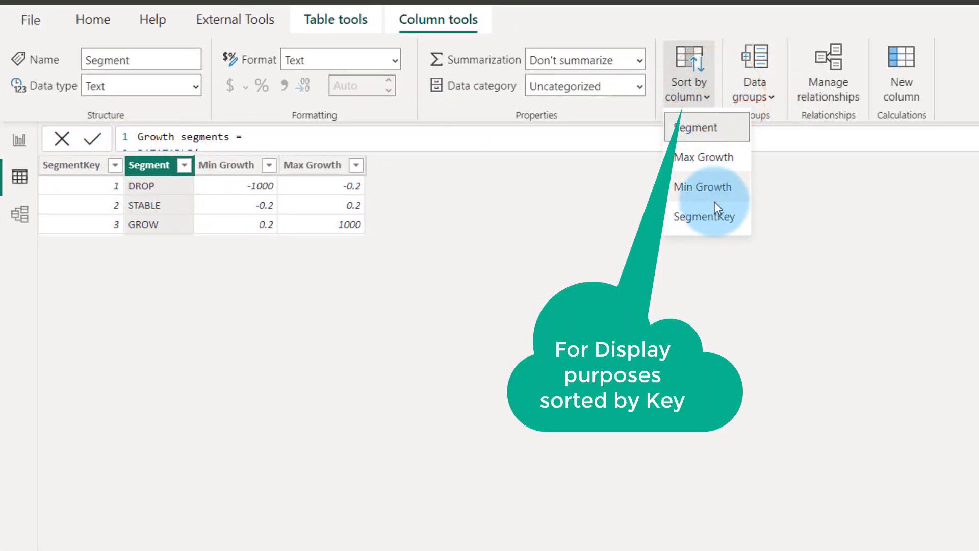
pyautogui.click(707, 216)
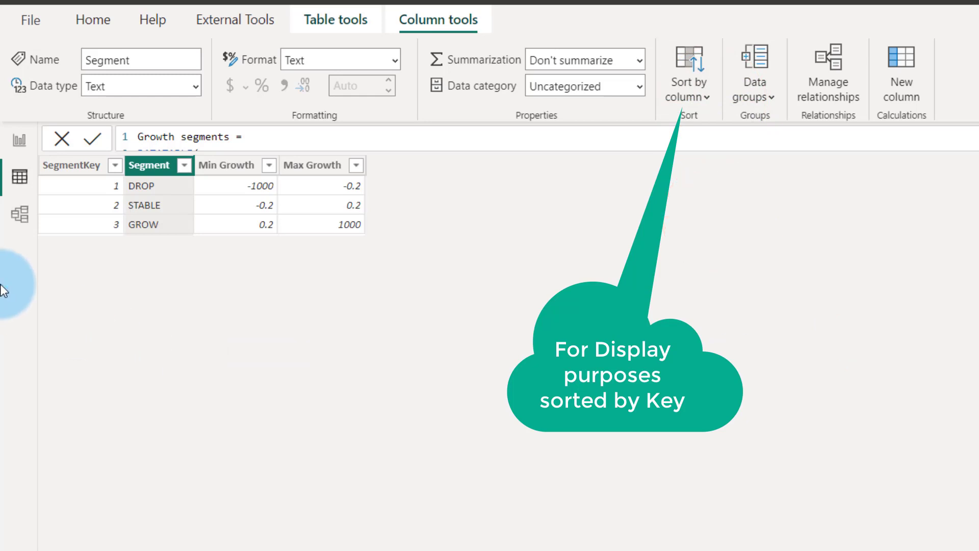
pyautogui.click(28, 144)
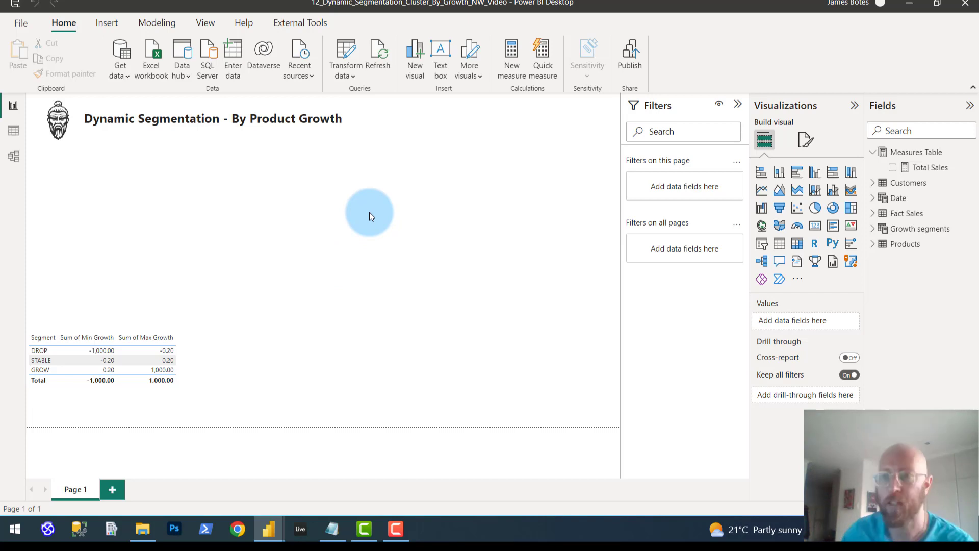
# - Add a new measure to the Measures Table with the pasted Growth % DAX code
pyautogui.click(905, 153)
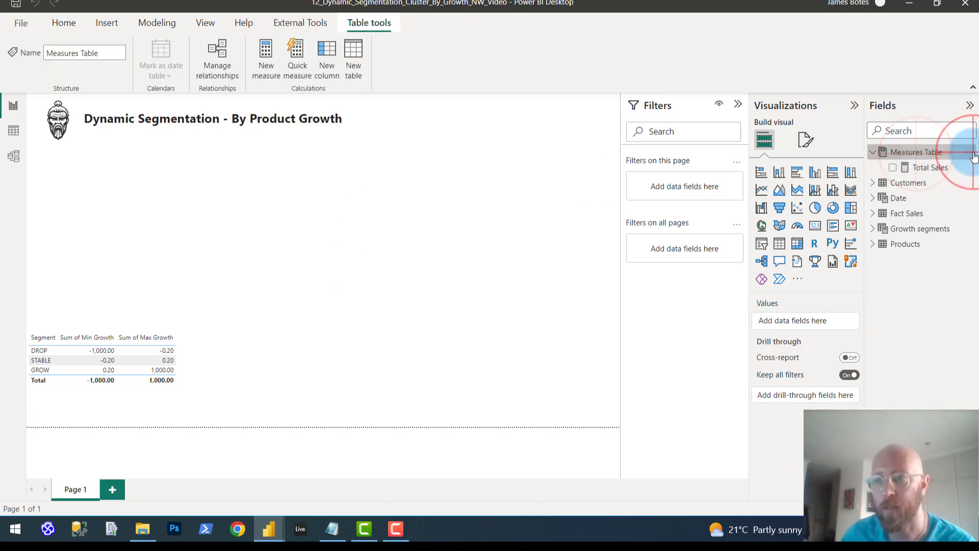
pyautogui.click(973, 153)
pyautogui.click(896, 163)
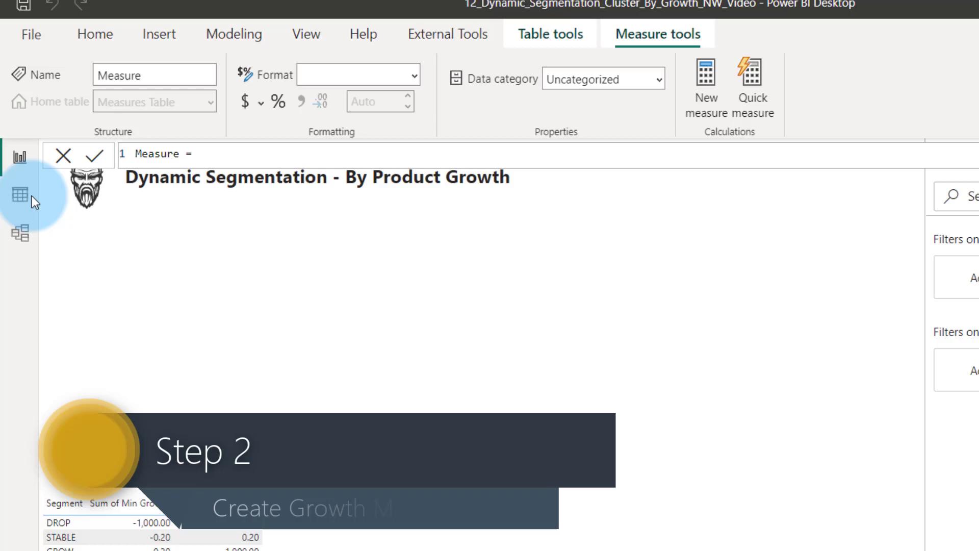
pyautogui.moveTo(205, 153); pyautogui.dragTo(123, 136)
pyautogui.write("Growth % =     VAR CurrYear = [Total Sales]     VAR PrevYear = CALCULATE(                                     [Total Sales],                                     SAMEPERIODLASTYEAR('Date'[Date])     )     VAR Result =             IF(                 NOT ISBLANK(CurrYear) && NOT ISBLANK(PrevYear),                 DIVIDE((CurrYear - PrevYear), PrevYear)             )     RETURN         Result")
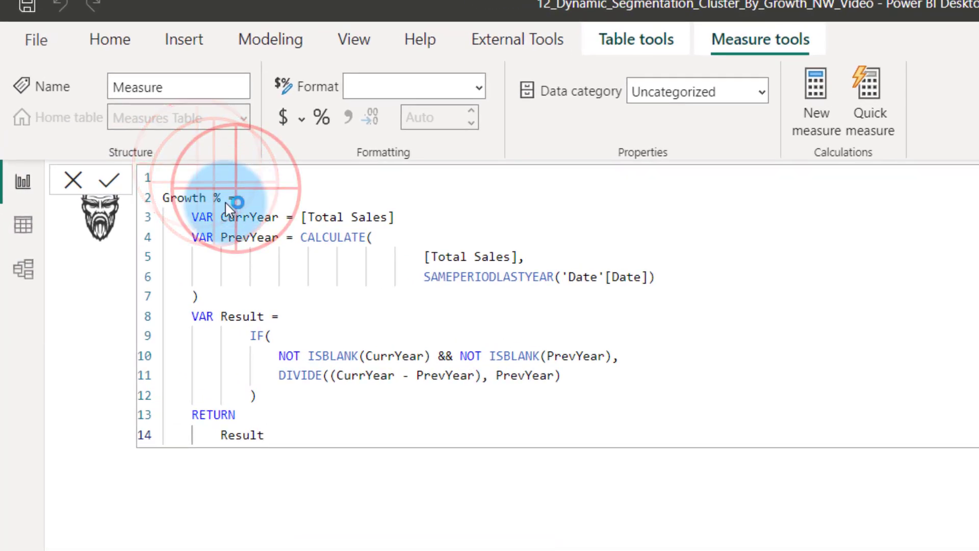
pyautogui.press('Return')
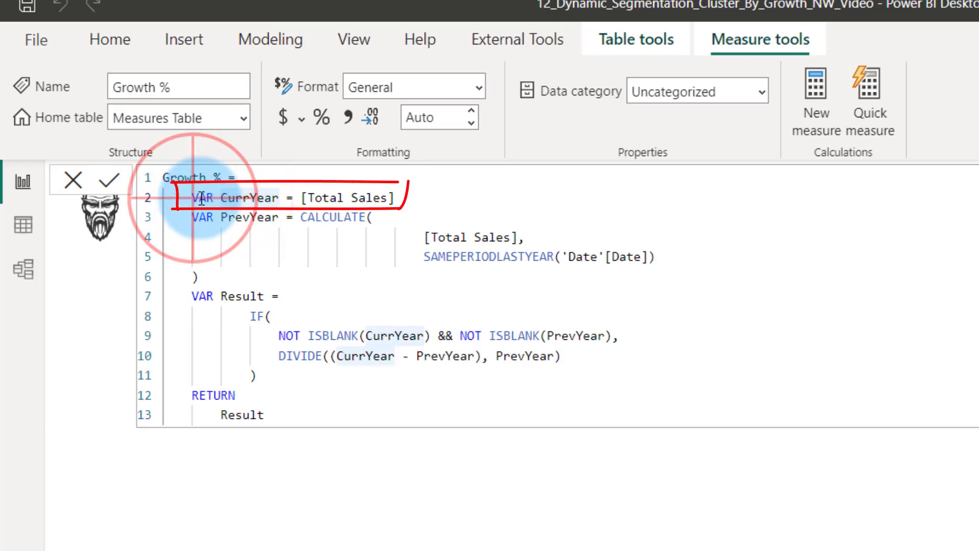
# - Walk through the CurrYear, PrevYear (SAMEPERIODLASTYEAR) and Result lines, then confirm the Growth % formula
pyautogui.moveTo(193, 198); pyautogui.dragTo(392, 199)
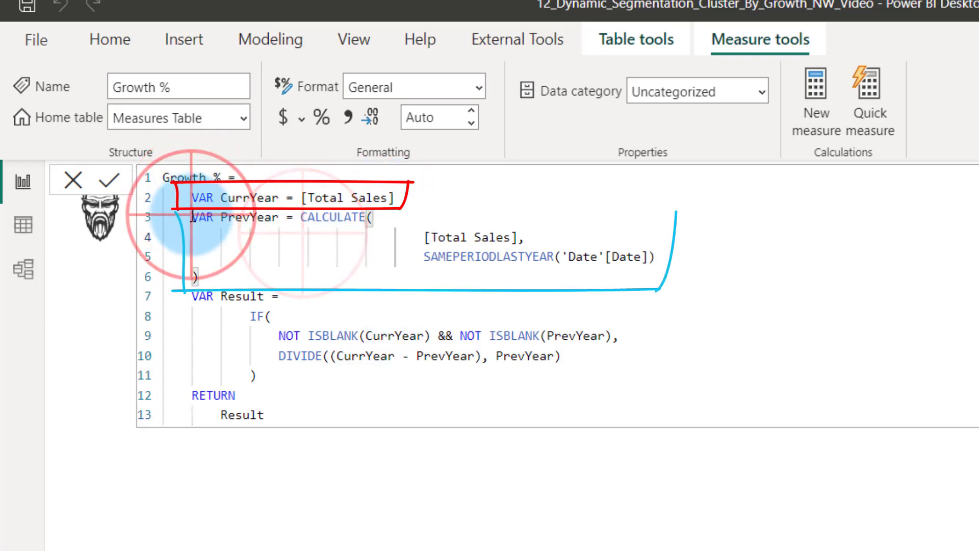
pyautogui.moveTo(191, 218)
pyautogui.mouseDown()
pyautogui.moveTo(224, 238)
pyautogui.moveTo(197, 256)
pyautogui.moveTo(229, 277)
pyautogui.mouseUp()
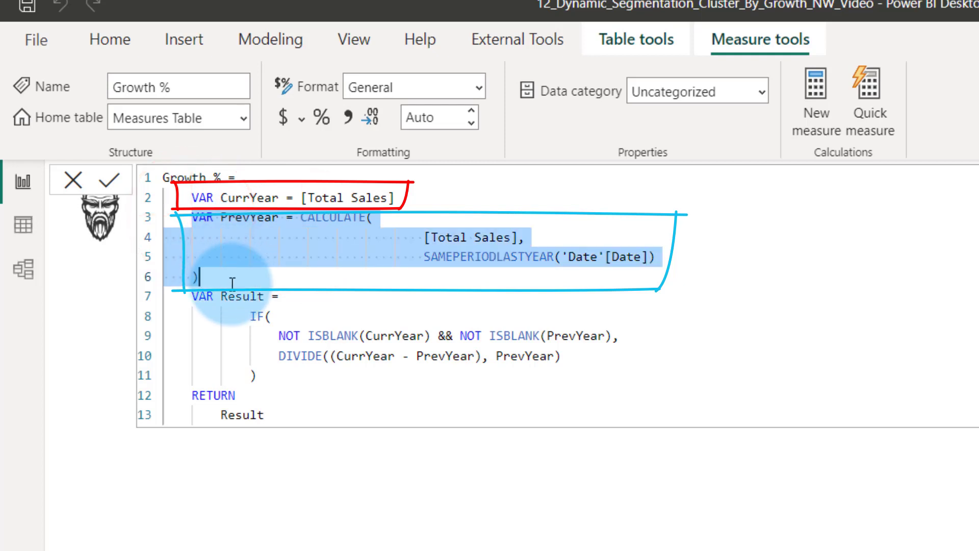
pyautogui.click(399, 316)
pyautogui.moveTo(555, 257); pyautogui.dragTo(338, 217)
pyautogui.click(277, 278)
pyautogui.moveTo(193, 295); pyautogui.dragTo(477, 357)
pyautogui.click(494, 371)
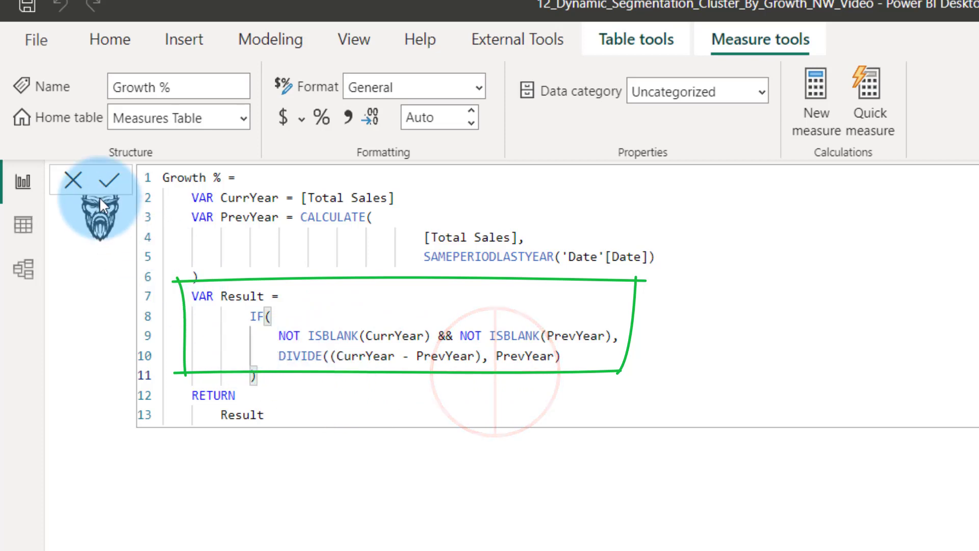
pyautogui.click(115, 187)
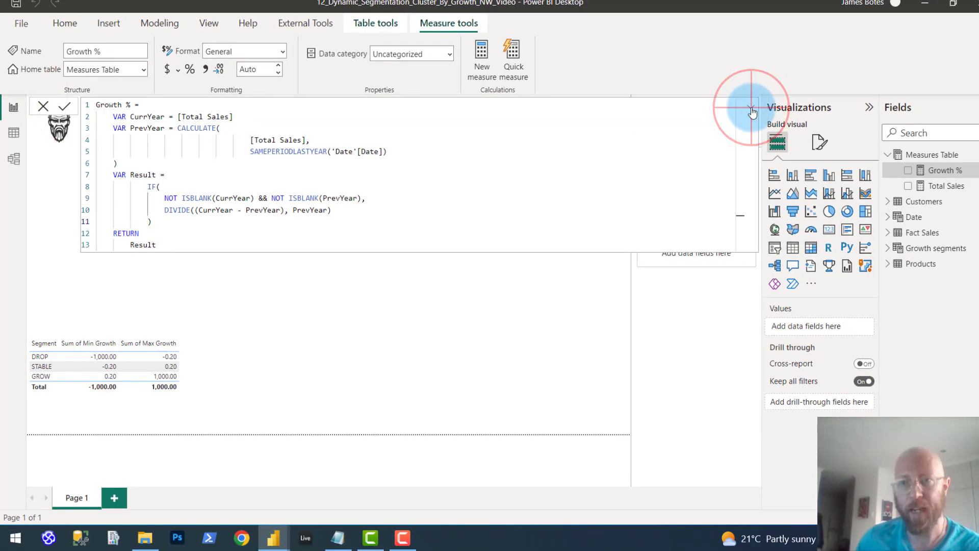
# - In Model view, drag the Growth segments card next to the other tables, then return to Report view
pyautogui.click(752, 108)
pyautogui.click(11, 161)
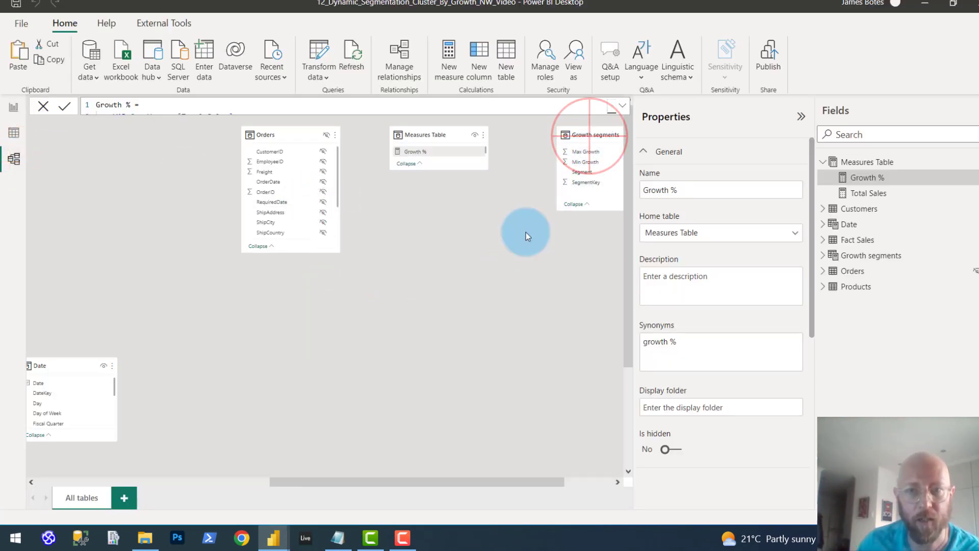
pyautogui.moveTo(579, 136); pyautogui.dragTo(277, 324)
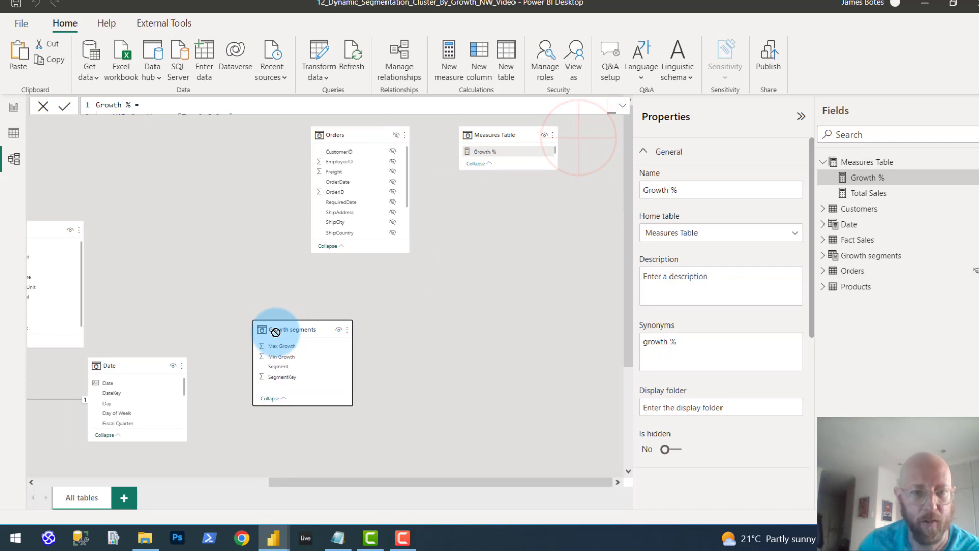
pyautogui.moveTo(339, 485); pyautogui.dragTo(225, 398)
pyautogui.scroll(-3, 249, 322)
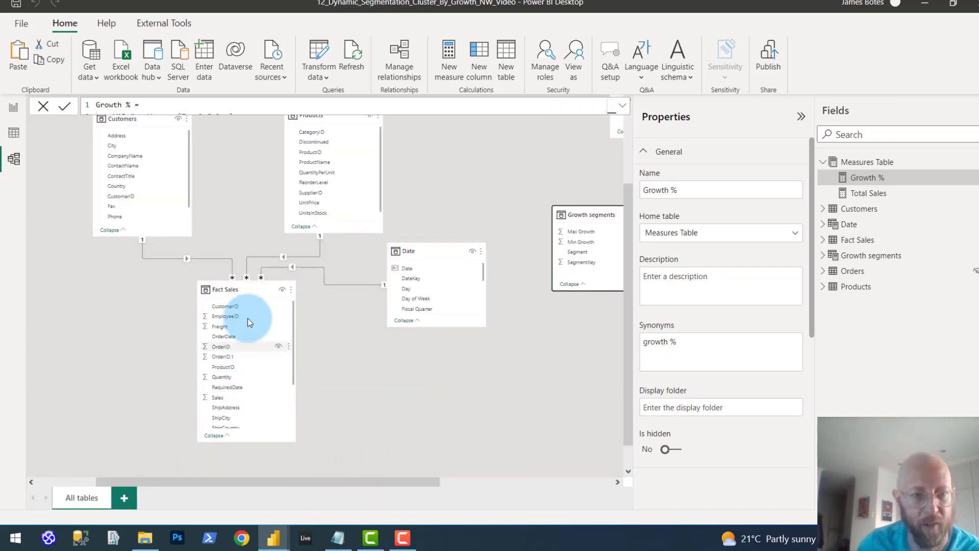
pyautogui.scroll(2, 311, 270)
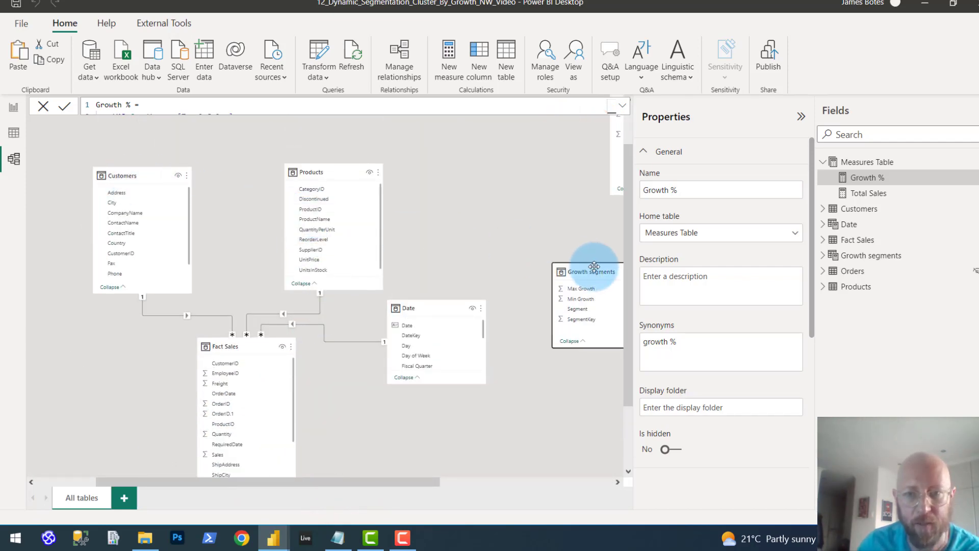
pyautogui.moveTo(592, 266); pyautogui.dragTo(481, 147)
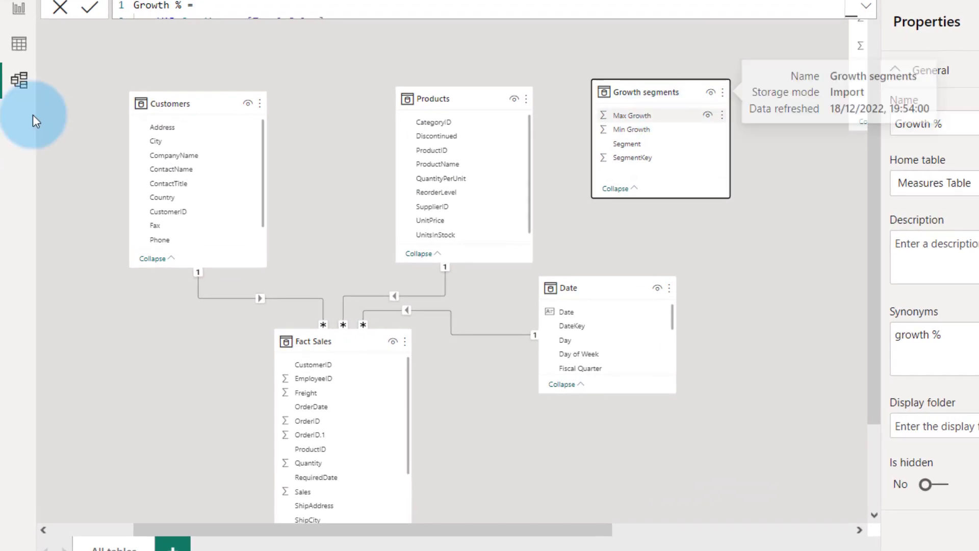
pyautogui.click(20, 5)
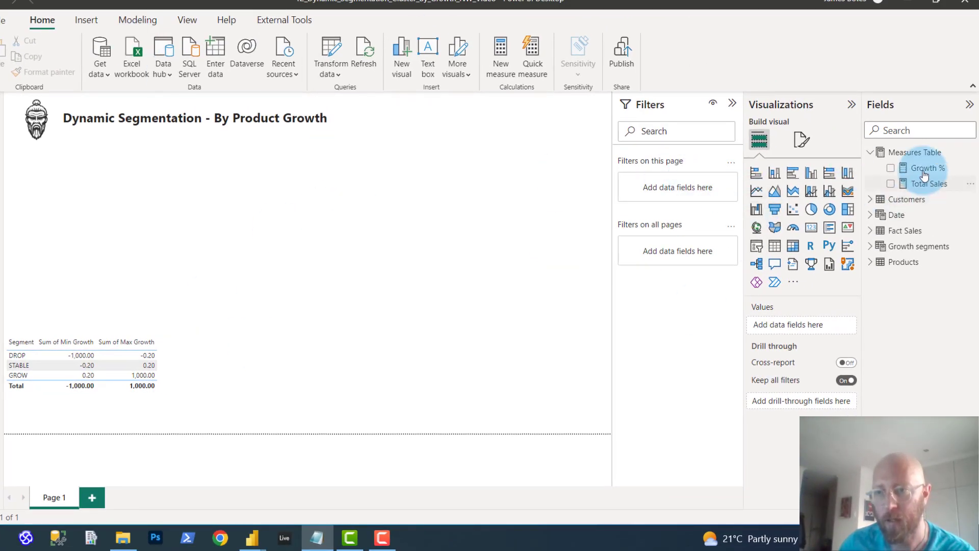
# - Insert a visual with Date Year and add Total Sales as its value
pyautogui.click(924, 172)
pyautogui.click(419, 243)
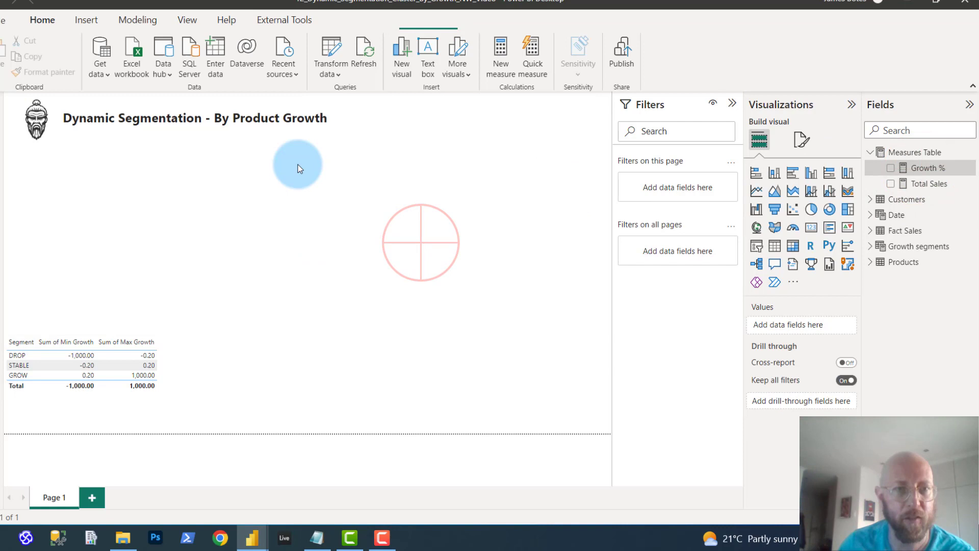
pyautogui.click(793, 246)
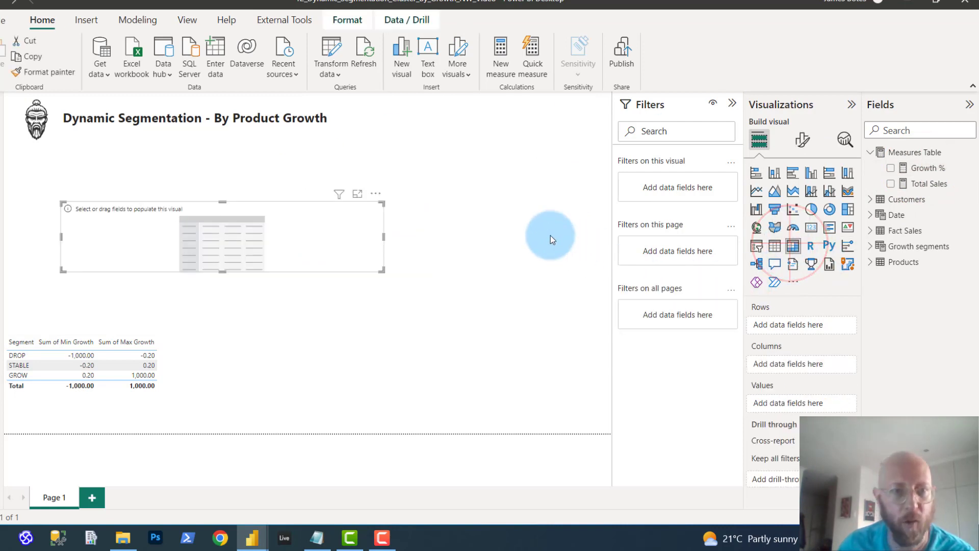
pyautogui.click(868, 217)
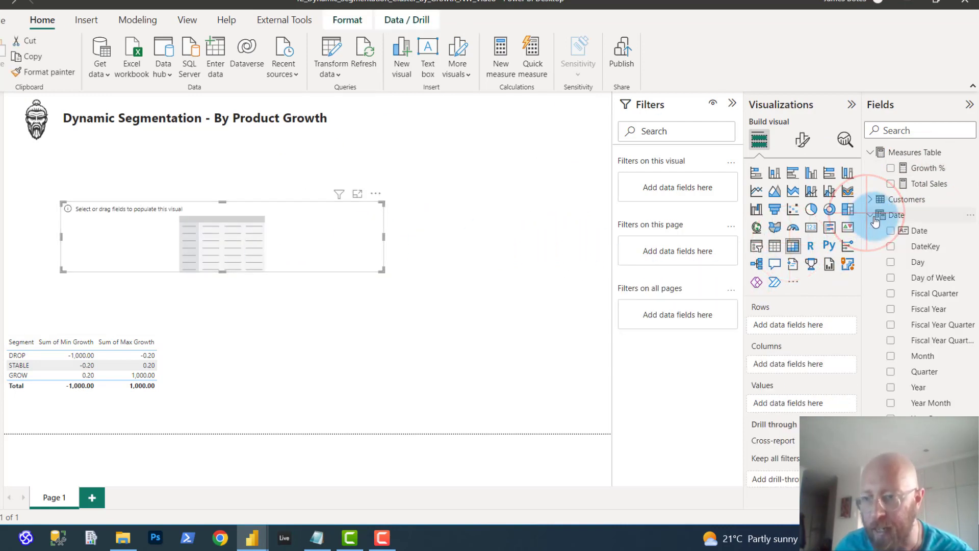
pyautogui.moveTo(921, 387); pyautogui.dragTo(815, 331)
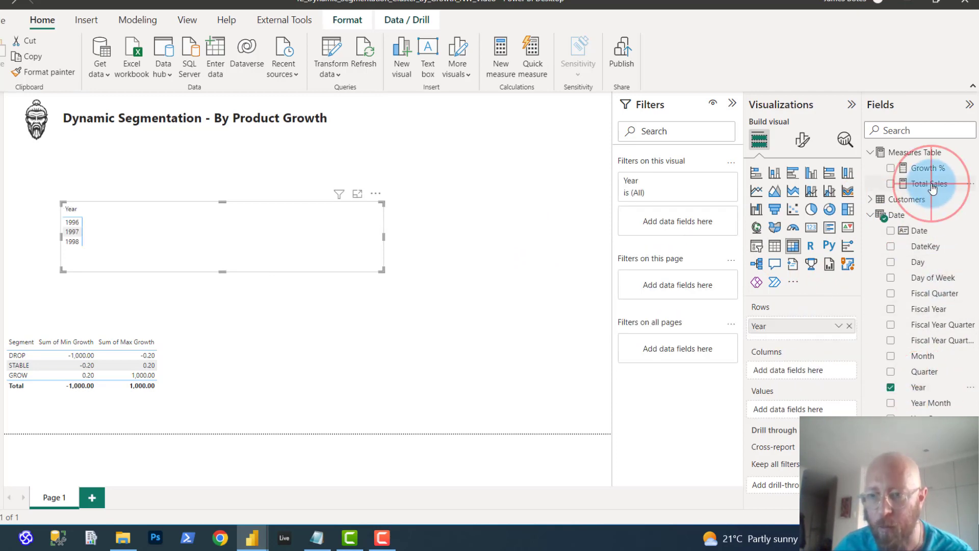
pyautogui.moveTo(932, 189); pyautogui.dragTo(811, 408)
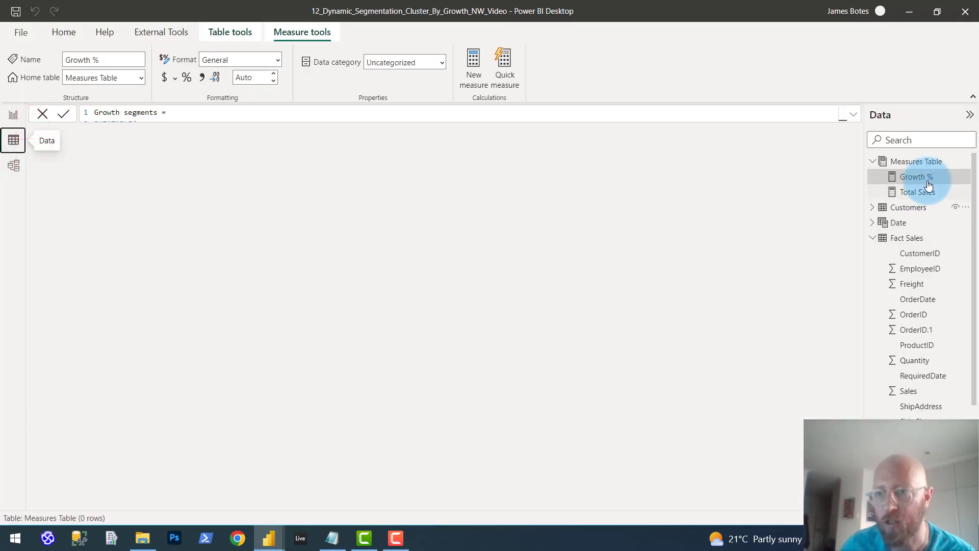
# - Format Growth % as Percentage so 1997 reads 190.94% and 1998 -28.65%
pyautogui.click(930, 185)
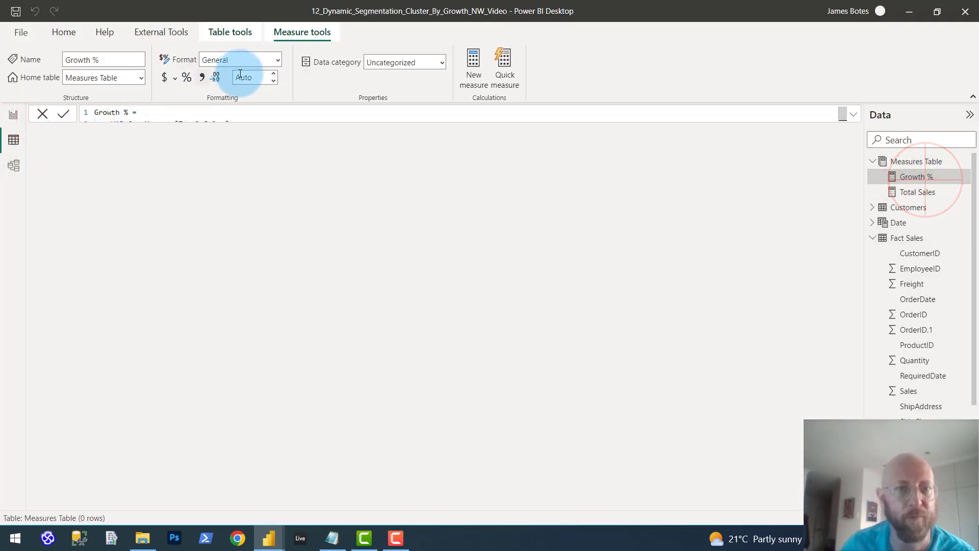
pyautogui.click(277, 60)
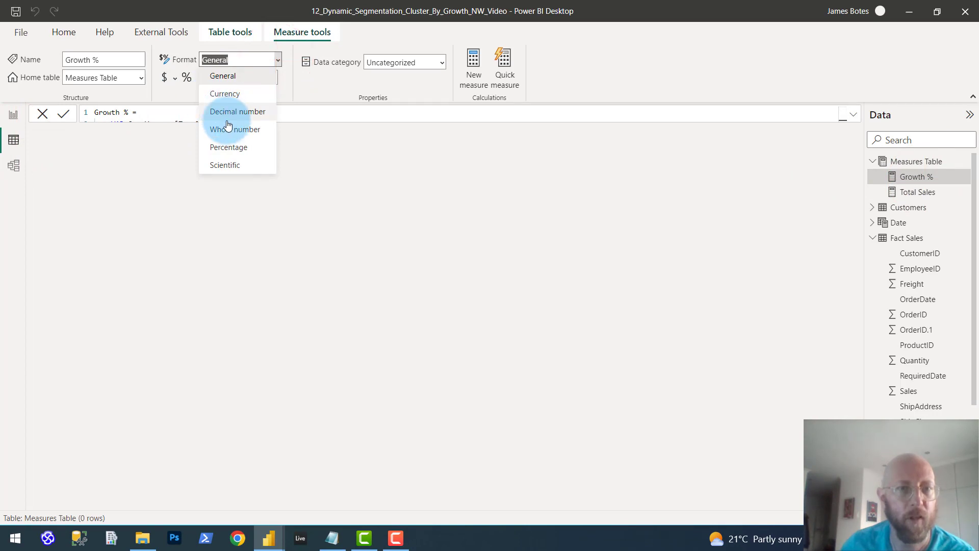
pyautogui.click(228, 149)
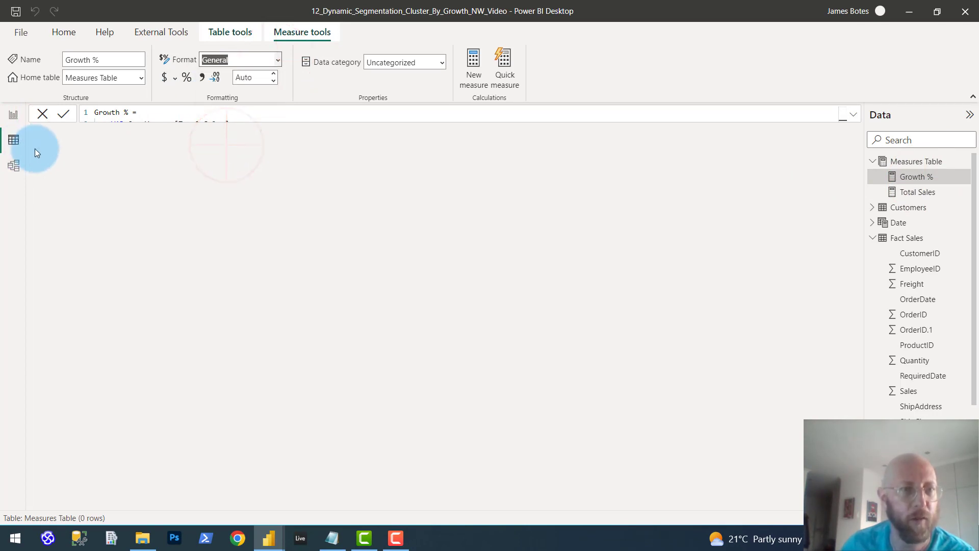
pyautogui.click(14, 114)
pyautogui.click(15, 117)
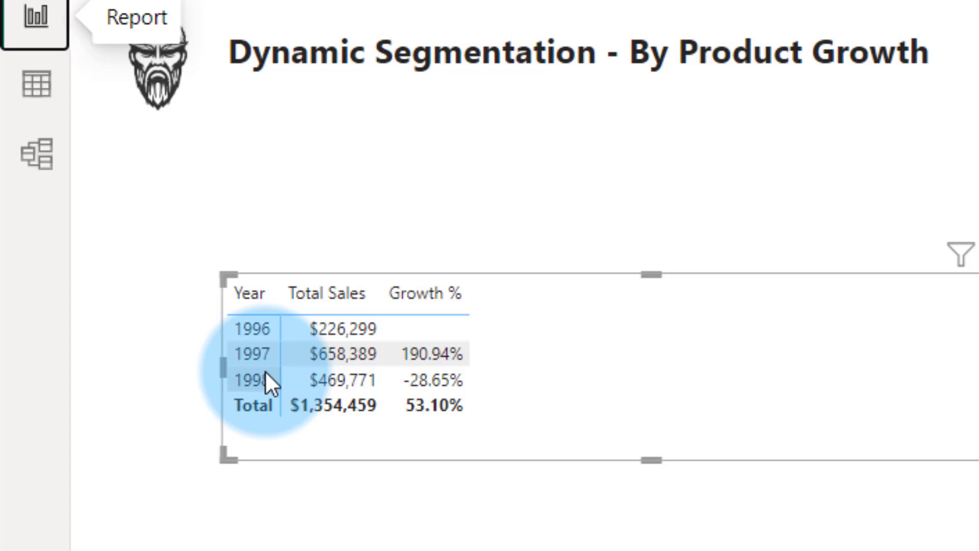
pyautogui.click(628, 352)
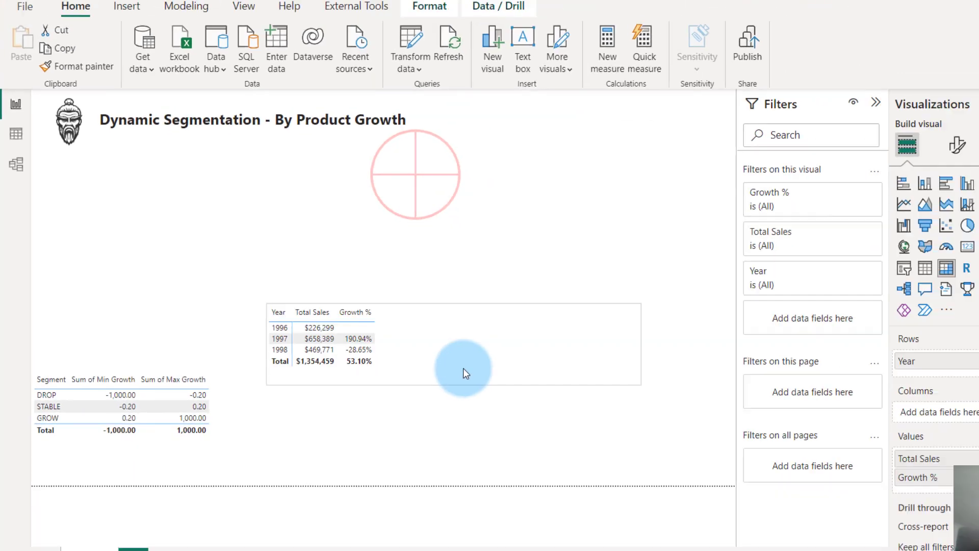
# - Reposition the year table so it sits just under the report title
pyautogui.moveTo(463, 368); pyautogui.dragTo(445, 409)
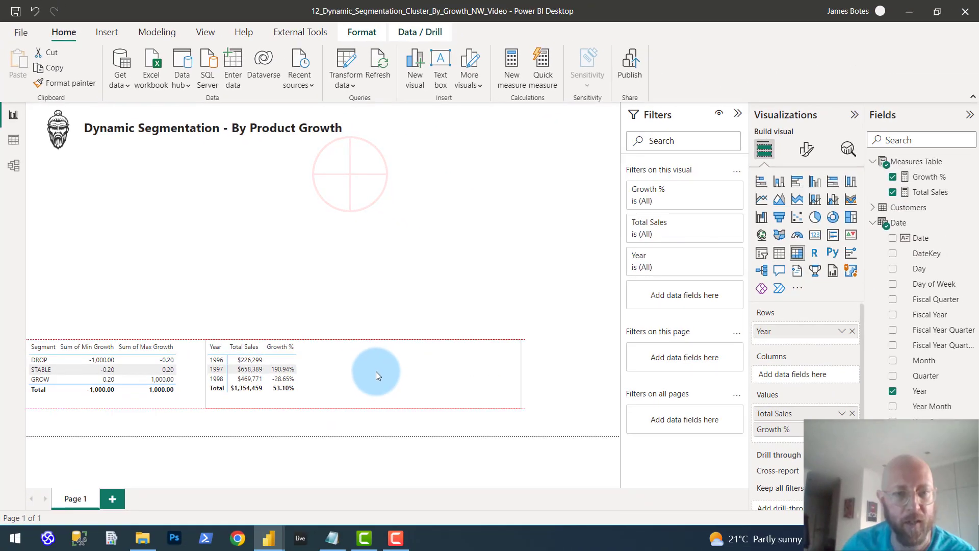
pyautogui.click(449, 389)
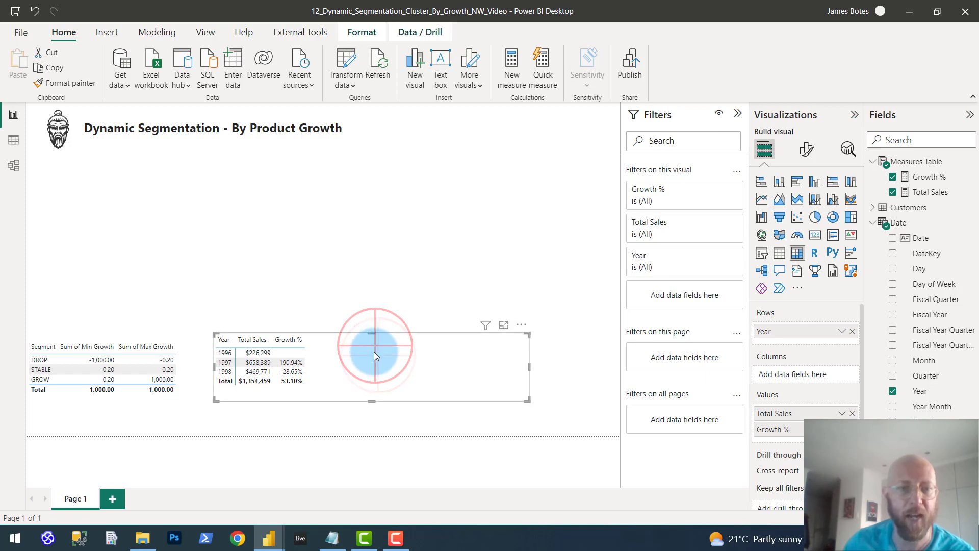
pyautogui.click(359, 278)
pyautogui.click(324, 363)
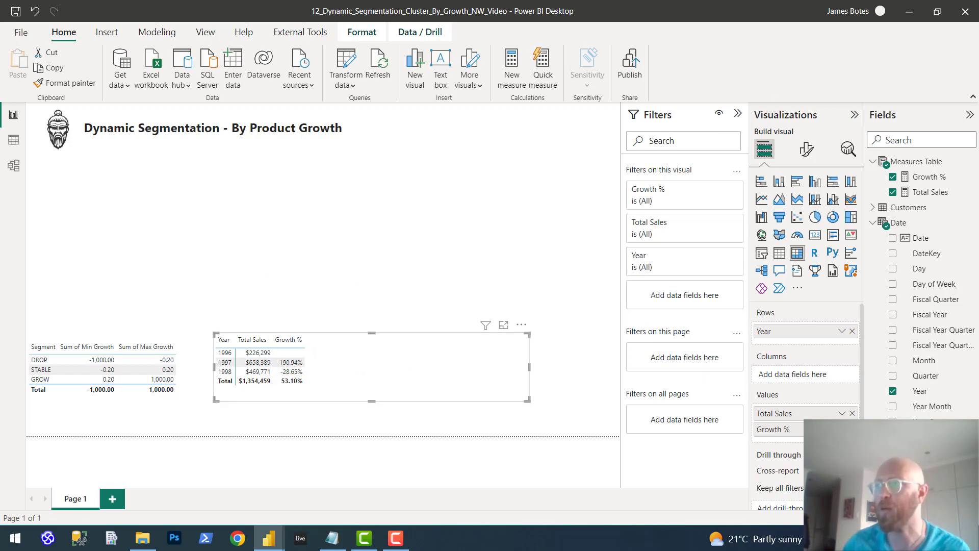
pyautogui.click(357, 198)
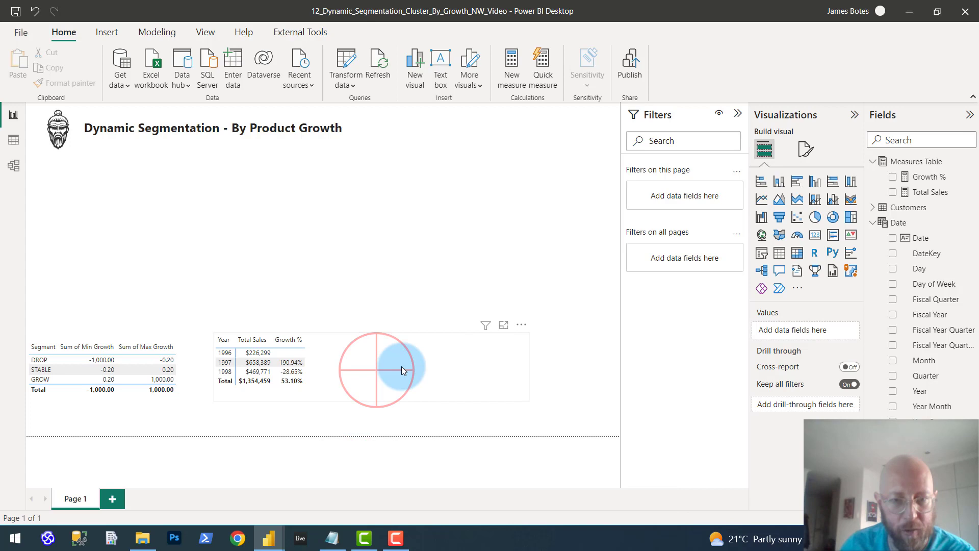
pyautogui.moveTo(402, 366); pyautogui.dragTo(415, 260)
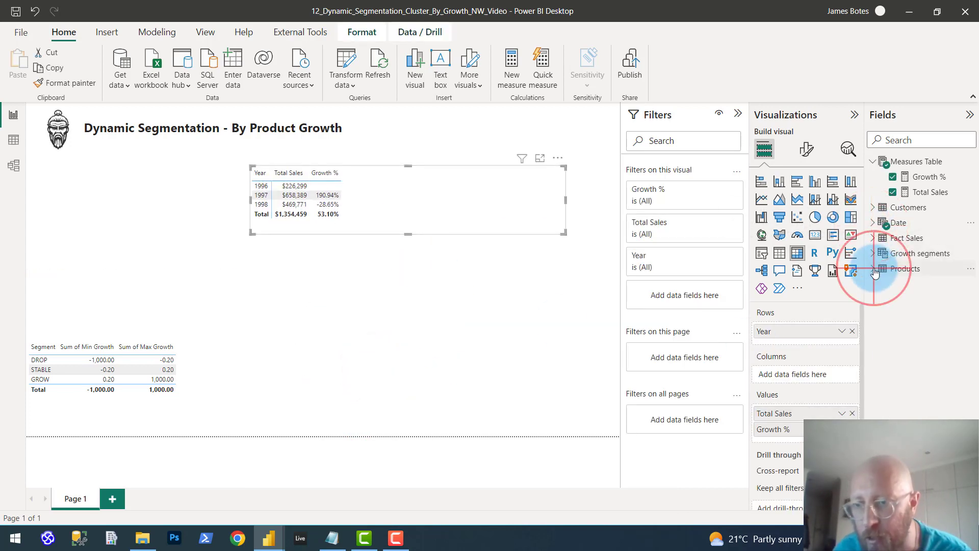
# - Add Products ProductName under Year in rows, expand 1998, and resize the table to fit
pyautogui.click(874, 274)
pyautogui.moveTo(940, 337); pyautogui.dragTo(832, 339)
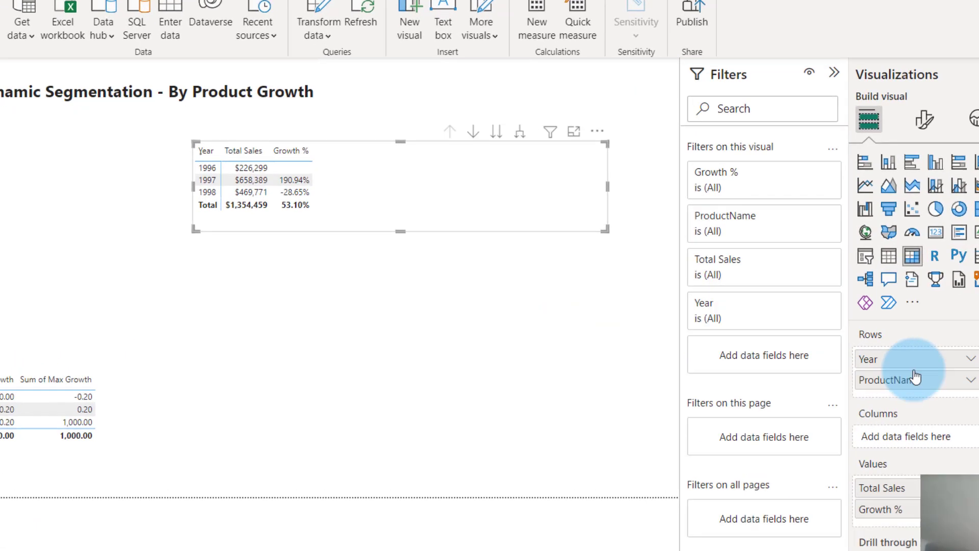
pyautogui.click(309, 226)
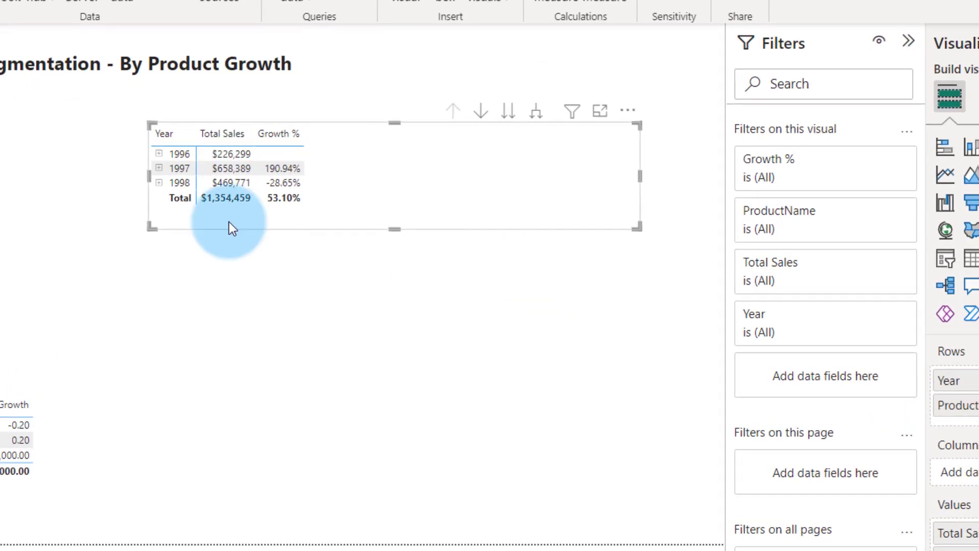
pyautogui.click(159, 182)
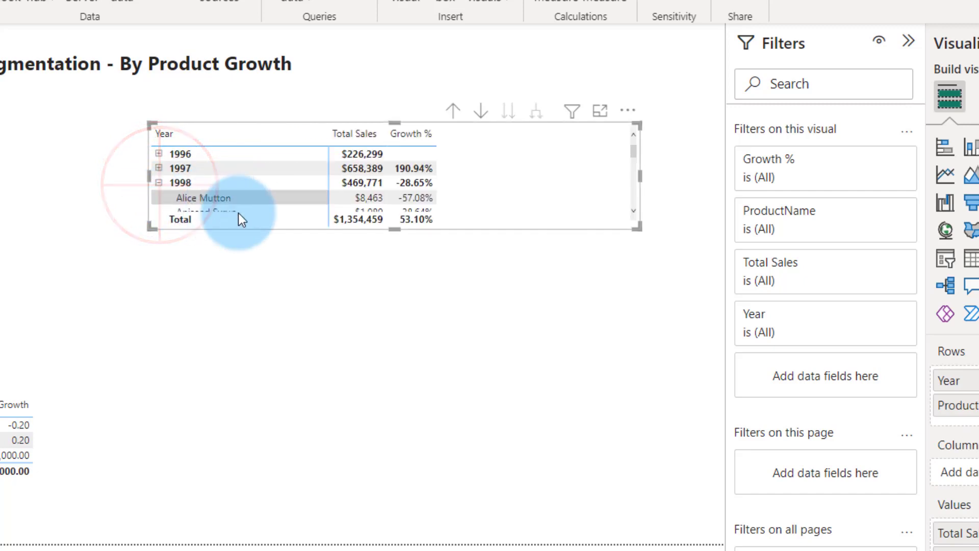
pyautogui.moveTo(637, 227); pyautogui.dragTo(717, 540)
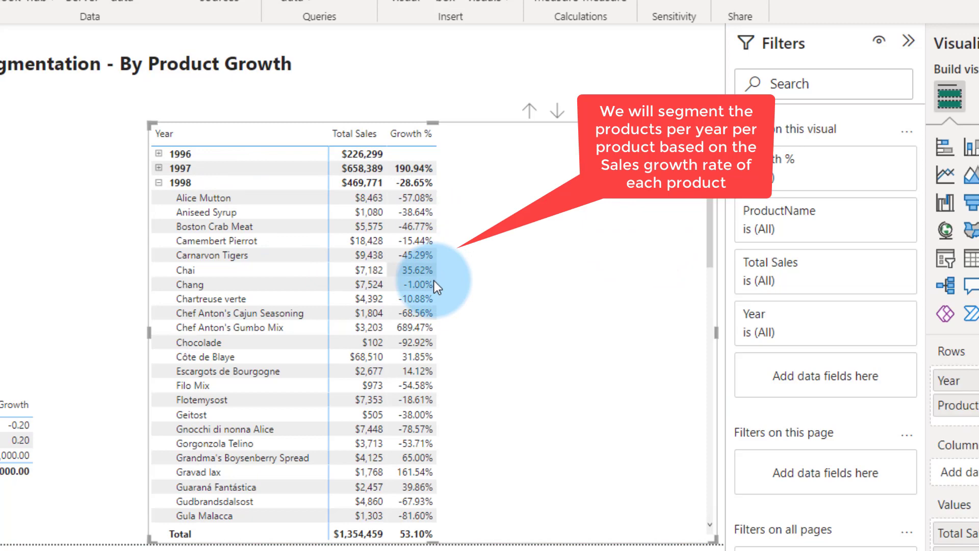
pyautogui.scroll(-2, 415, 286)
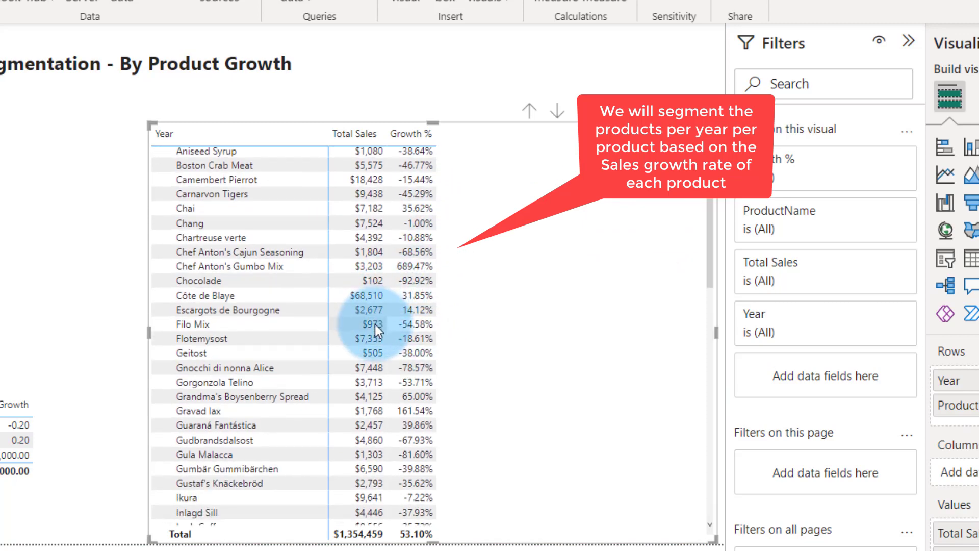
pyautogui.scroll(-5, 326, 275)
pyautogui.scroll(-3, 227, 258)
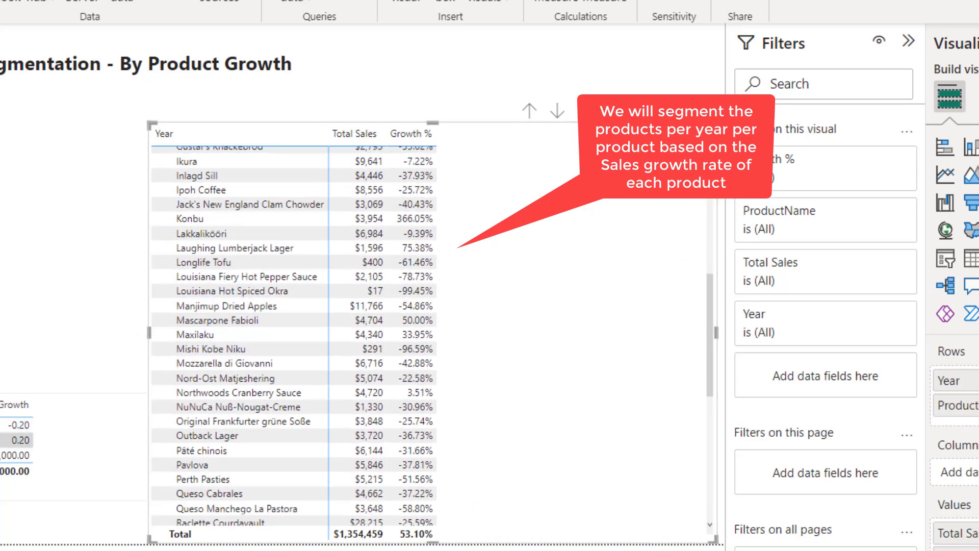
pyautogui.scroll(10, 541, 173)
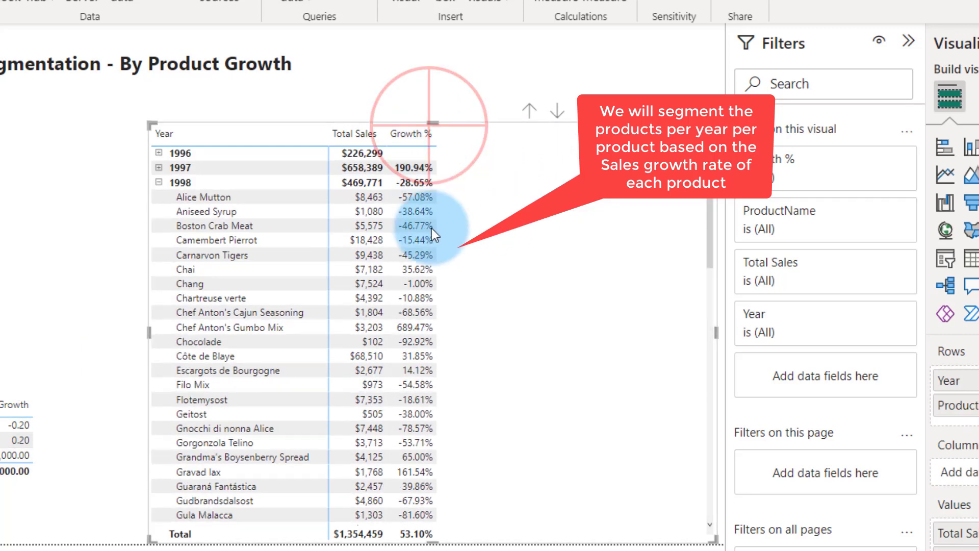
pyautogui.moveTo(431, 228); pyautogui.dragTo(366, 363)
# - Start a new Measures Table measure holding the # Seg. Products segment count formula
pyautogui.click(296, 217)
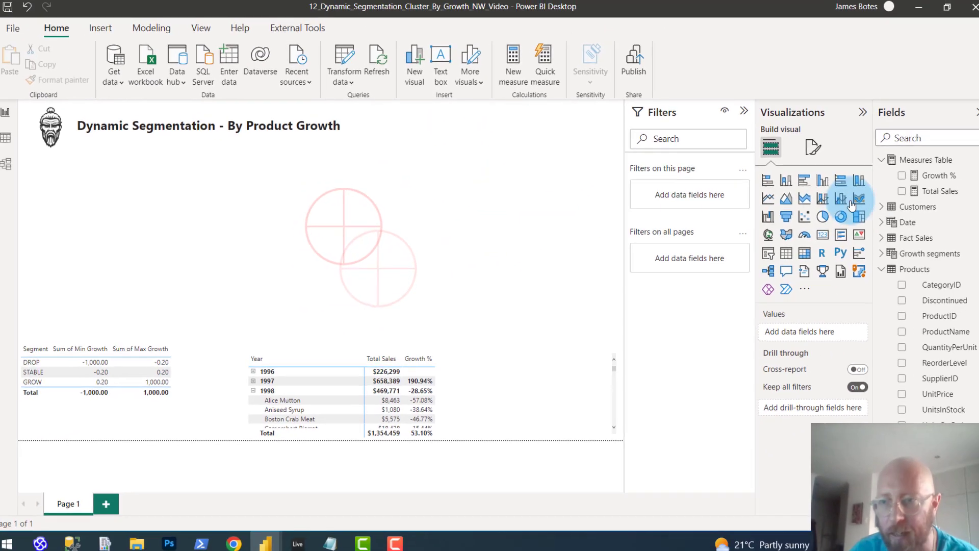
pyautogui.click(929, 160)
pyautogui.rightClick(941, 161)
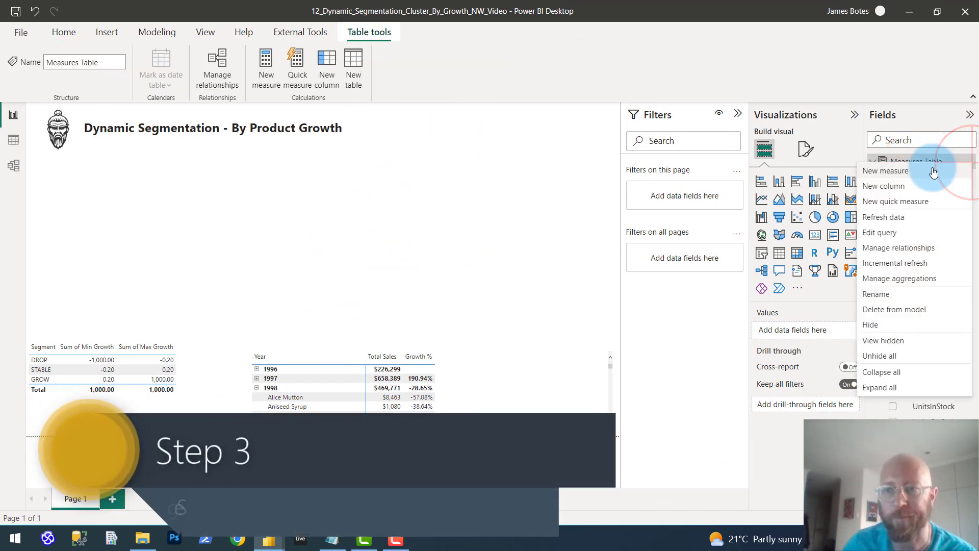
pyautogui.click(890, 162)
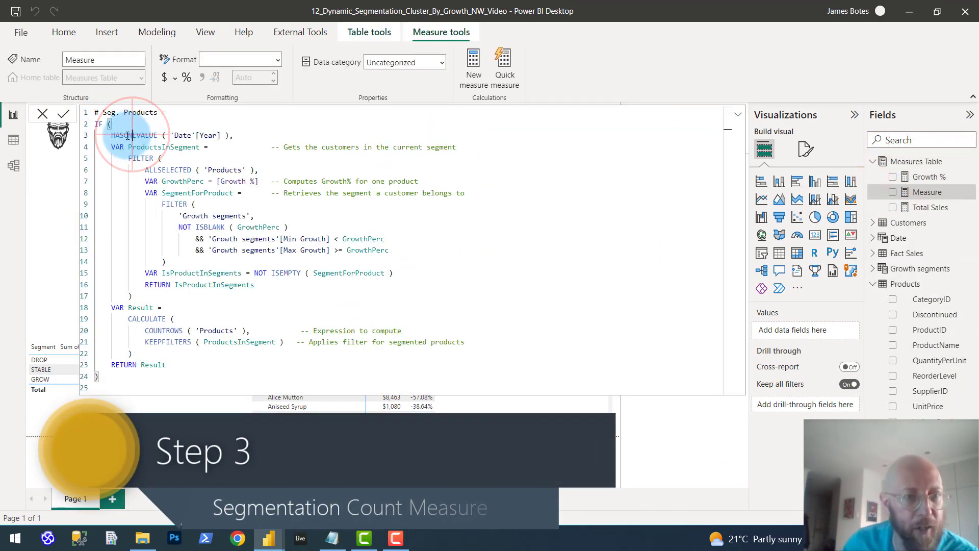
pyautogui.click(108, 148)
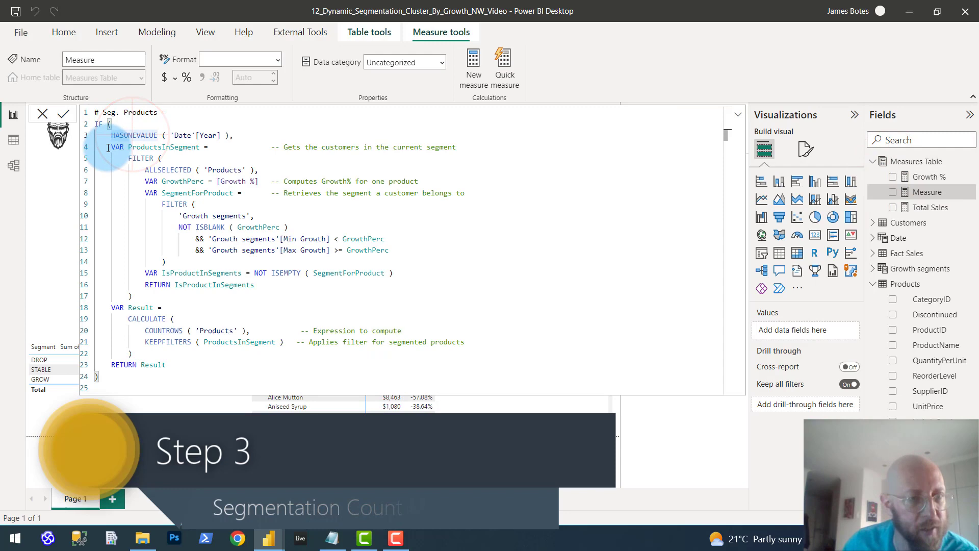
# - Review the ProductsInSegment filter, min/max growth conditions and Result count, then commit # Seg. Products
pyautogui.moveTo(108, 148); pyautogui.dragTo(201, 213)
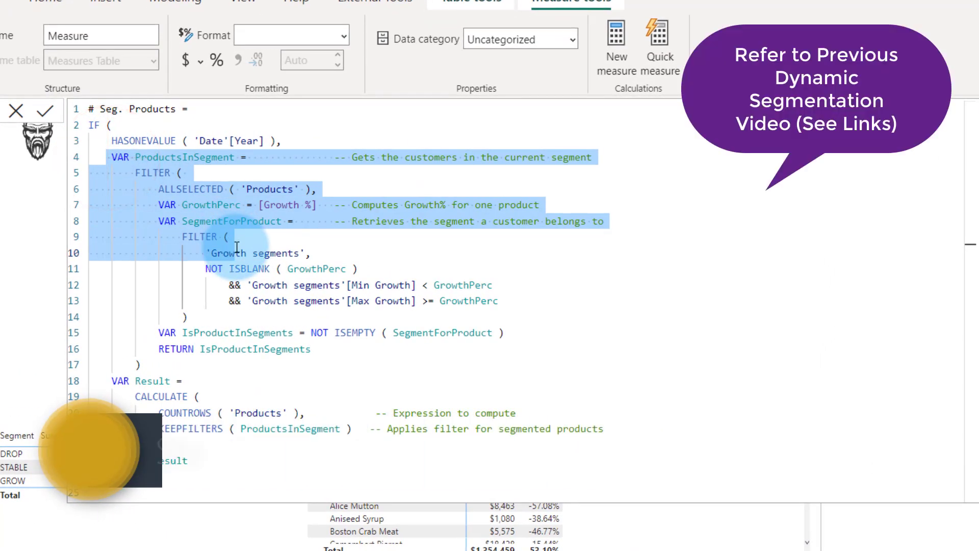
pyautogui.moveTo(236, 247); pyautogui.dragTo(262, 364)
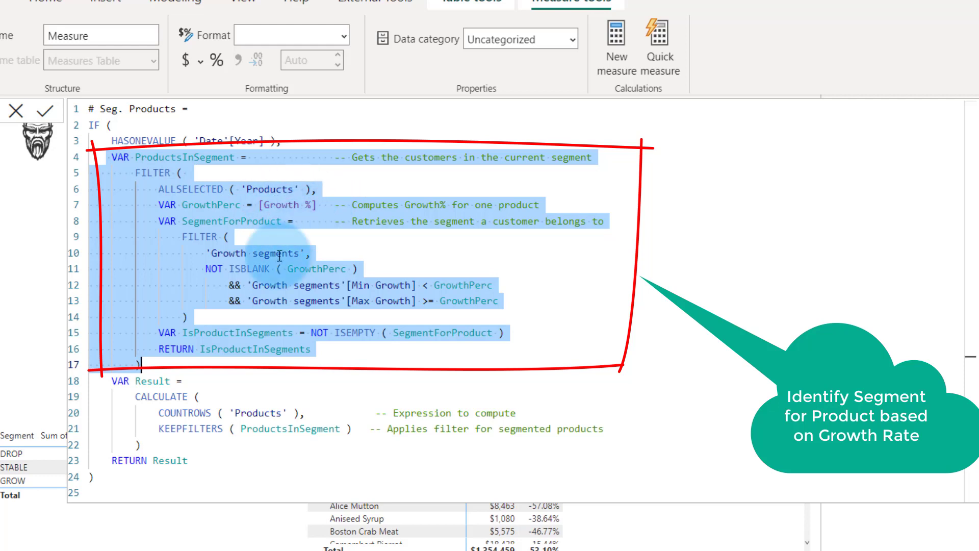
pyautogui.click(312, 259)
pyautogui.moveTo(217, 284); pyautogui.dragTo(509, 304)
pyautogui.click(261, 204)
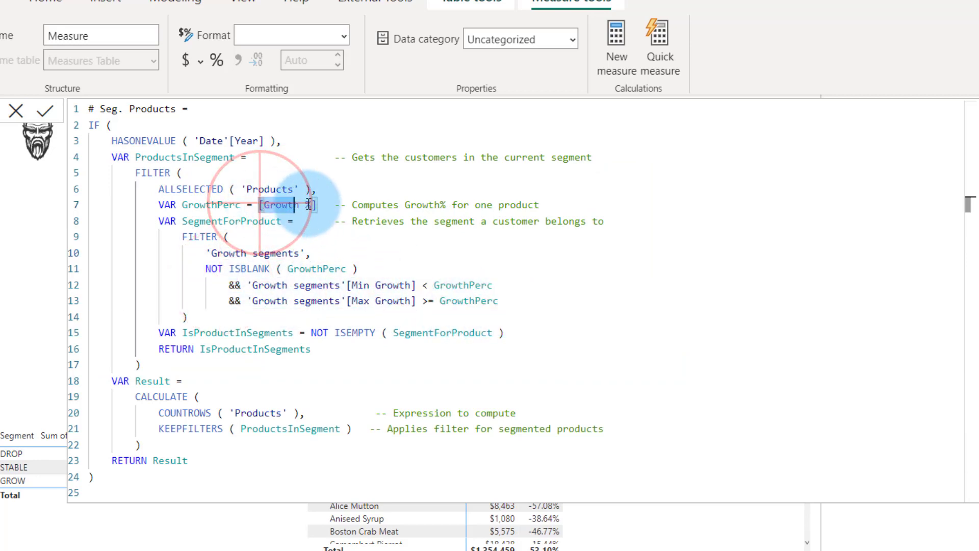
pyautogui.click(284, 300)
pyautogui.moveTo(112, 381)
pyautogui.mouseDown()
pyautogui.moveTo(104, 390)
pyautogui.moveTo(153, 430)
pyautogui.moveTo(198, 446)
pyautogui.mouseUp()
pyautogui.click(246, 414)
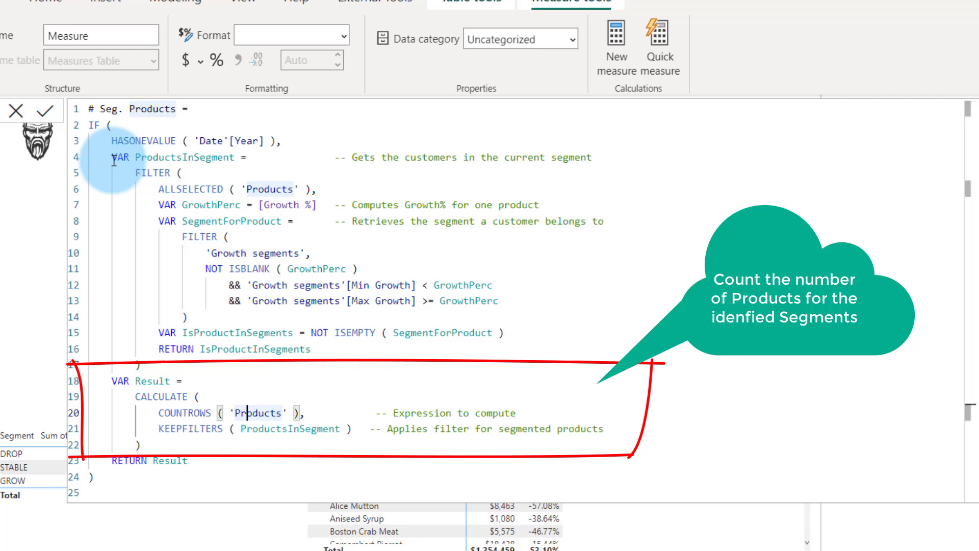
pyautogui.moveTo(112, 140); pyautogui.dragTo(287, 140)
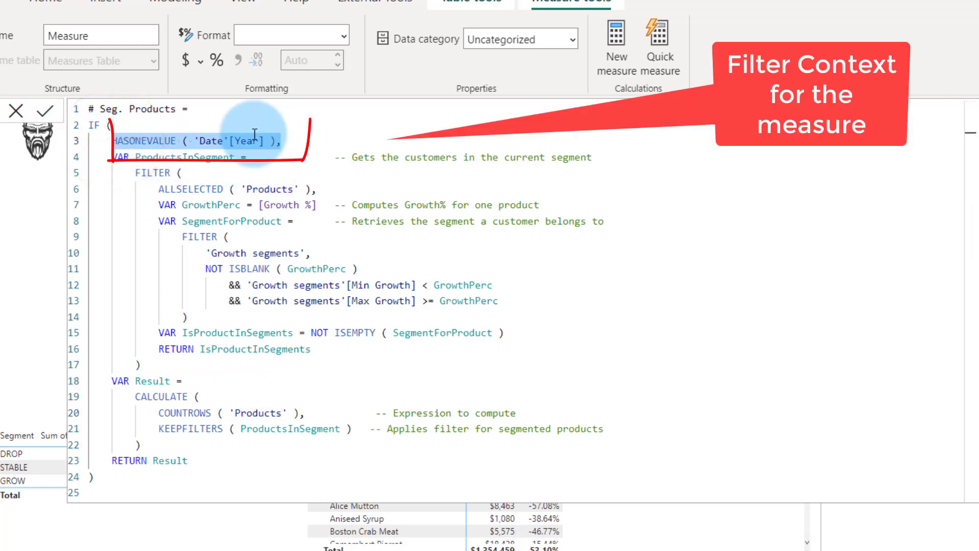
pyautogui.click(45, 116)
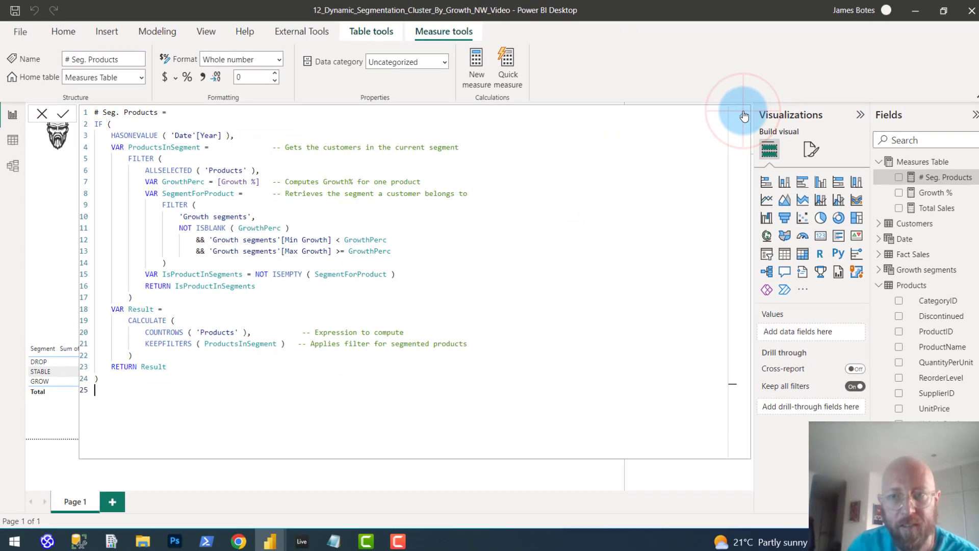
pyautogui.click(744, 115)
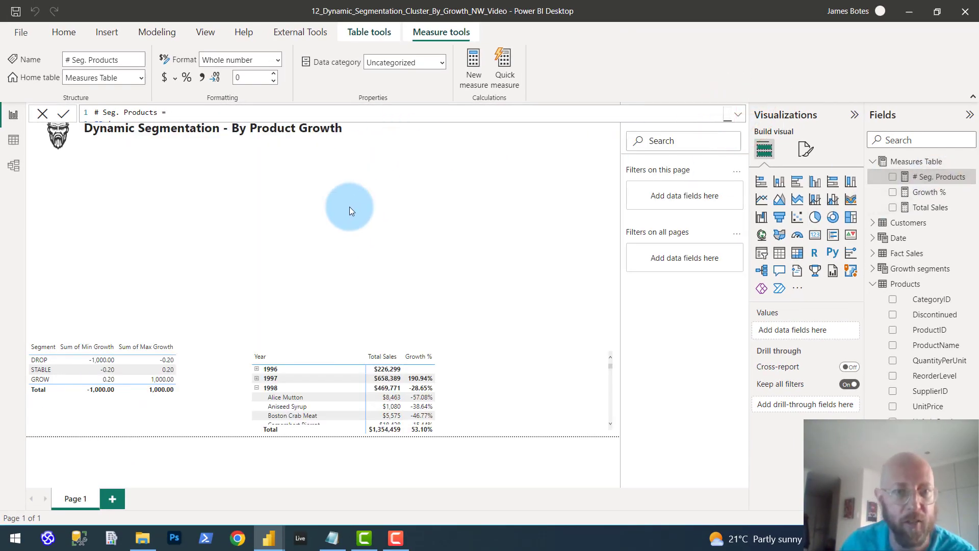
# - Insert an enlarged matrix near the top of the page with Date Year in its columns
pyautogui.click(415, 244)
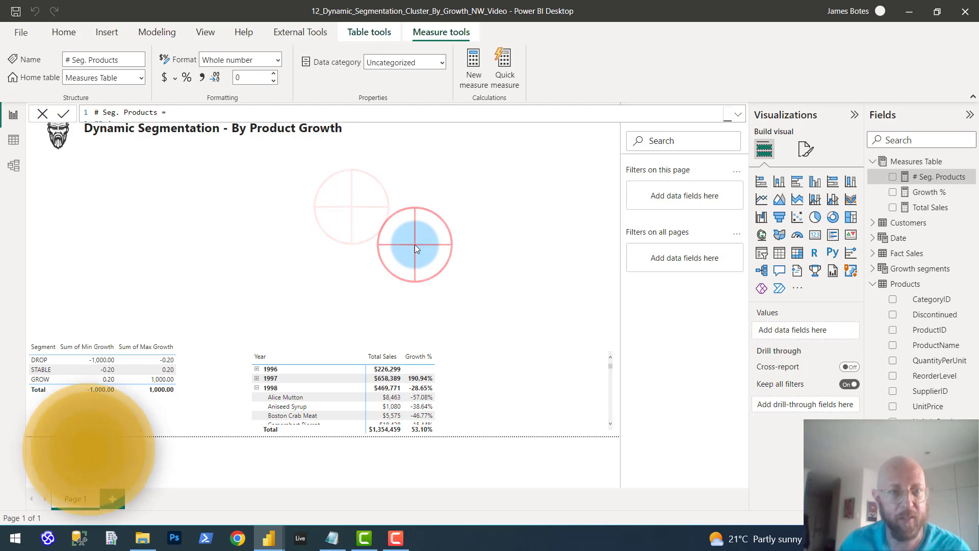
pyautogui.click(794, 254)
pyautogui.moveTo(308, 252); pyautogui.dragTo(314, 196)
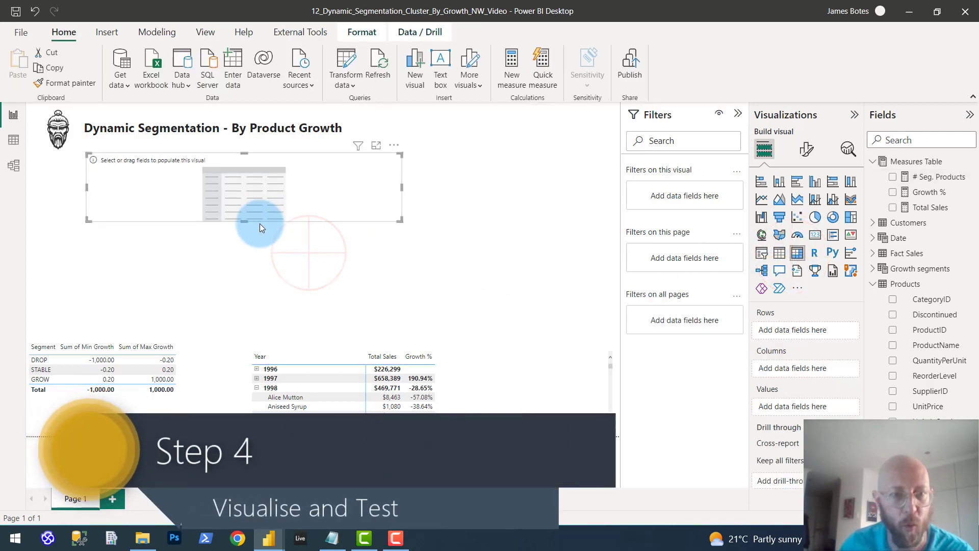
pyautogui.moveTo(245, 220); pyautogui.dragTo(238, 278)
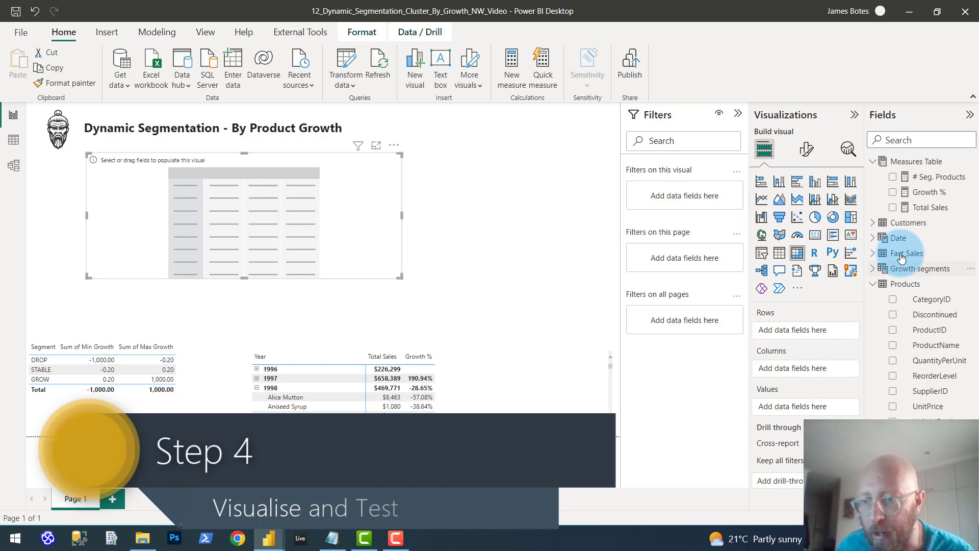
pyautogui.click(873, 239)
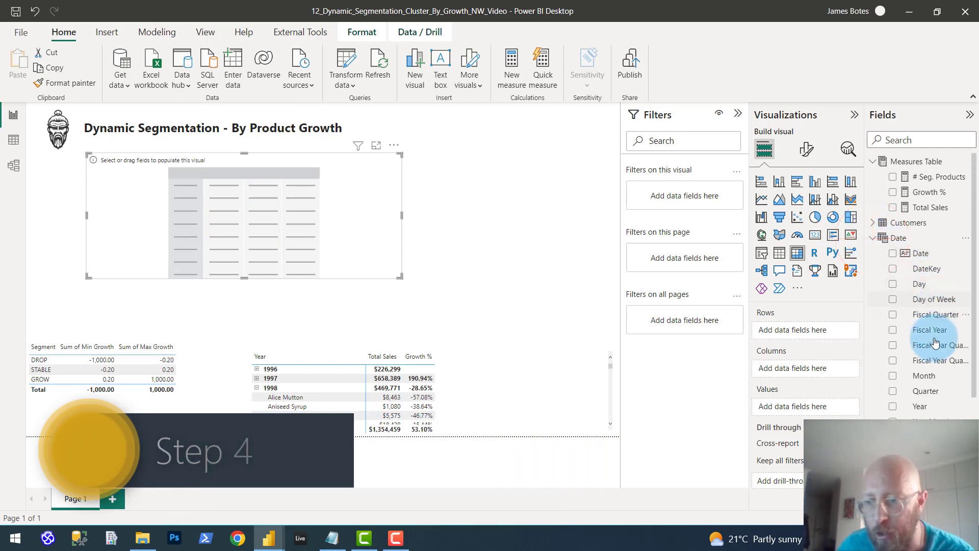
pyautogui.moveTo(929, 409); pyautogui.dragTo(862, 365)
pyautogui.click(873, 239)
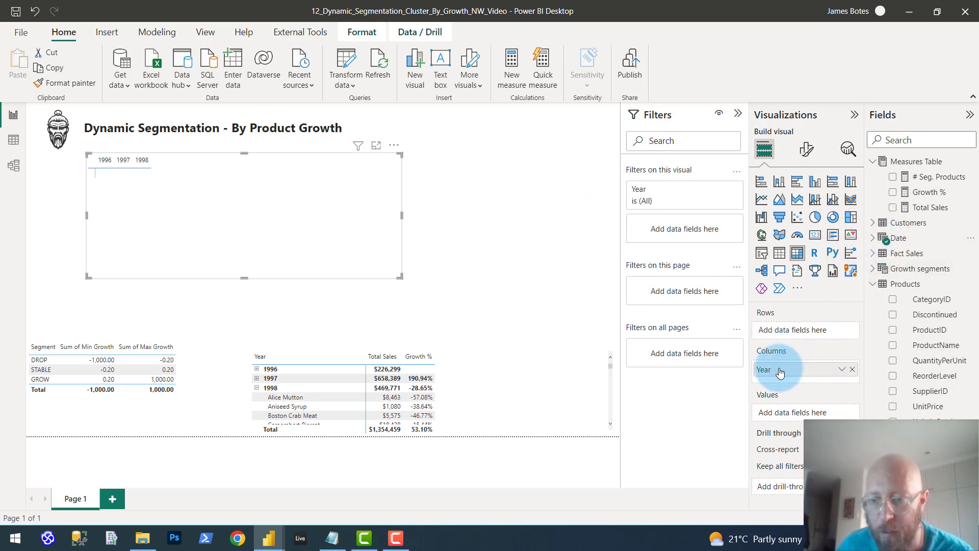
# - Add # Seg. Products as values, keep Year across columns, and put Segment in the rows
pyautogui.moveTo(780, 368); pyautogui.dragTo(805, 331)
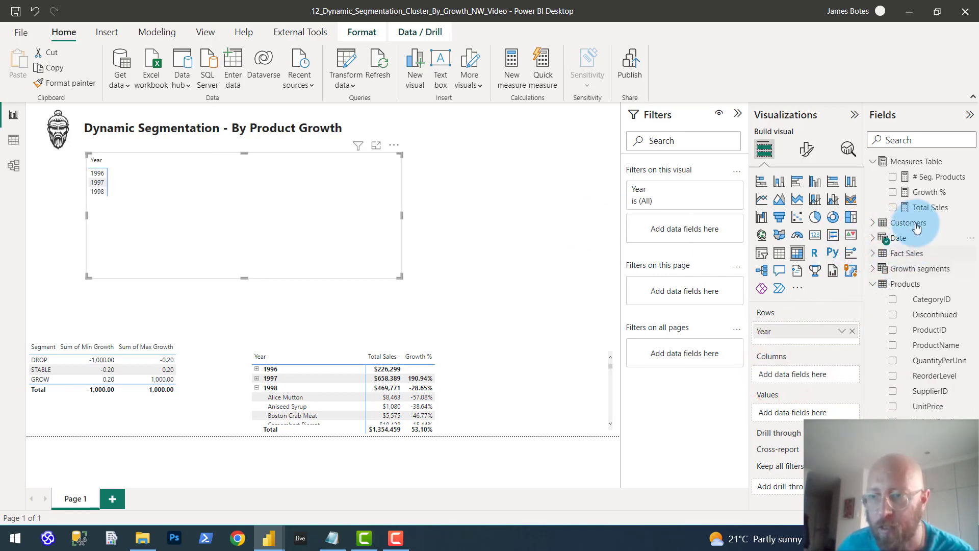
pyautogui.moveTo(932, 178); pyautogui.dragTo(827, 416)
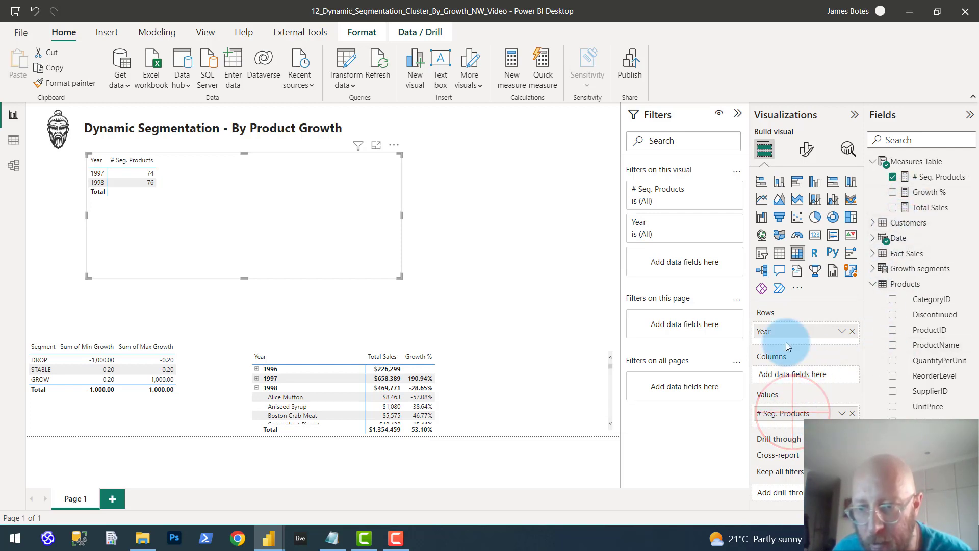
pyautogui.moveTo(793, 355); pyautogui.dragTo(809, 374)
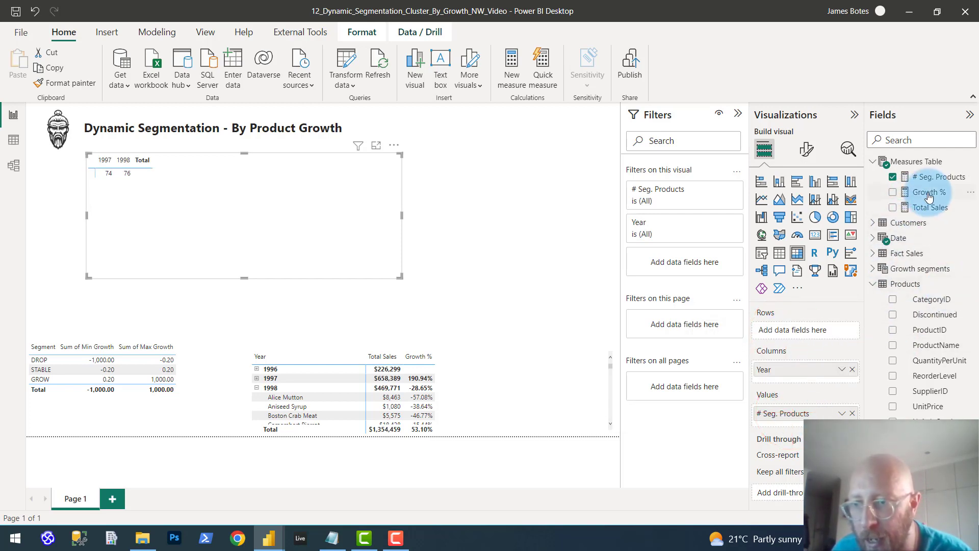
pyautogui.click(873, 268)
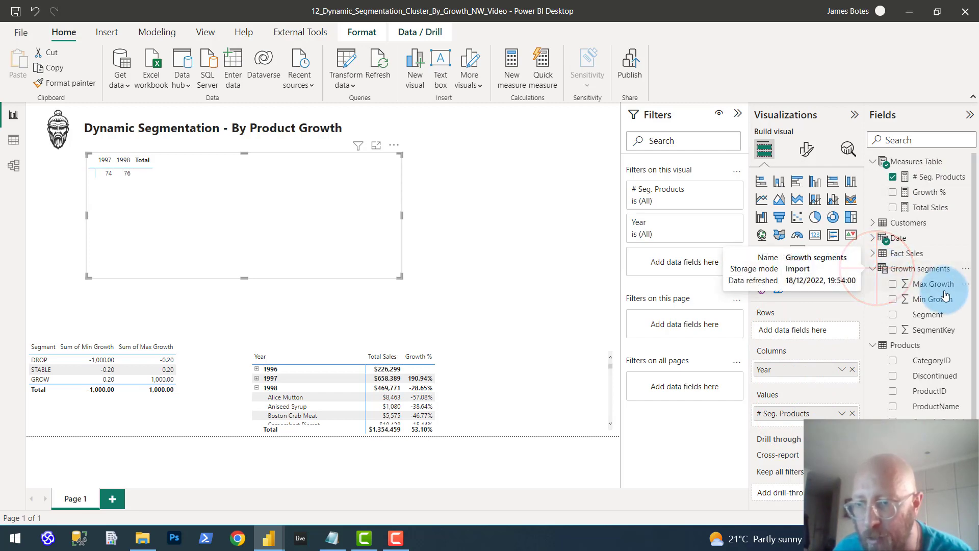
pyautogui.moveTo(935, 318); pyautogui.dragTo(811, 330)
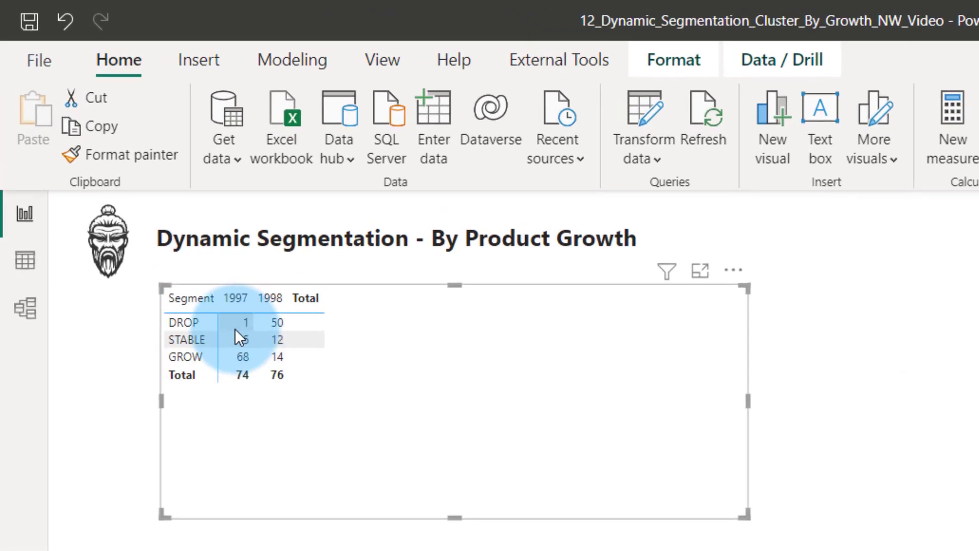
pyautogui.moveTo(131, 185)
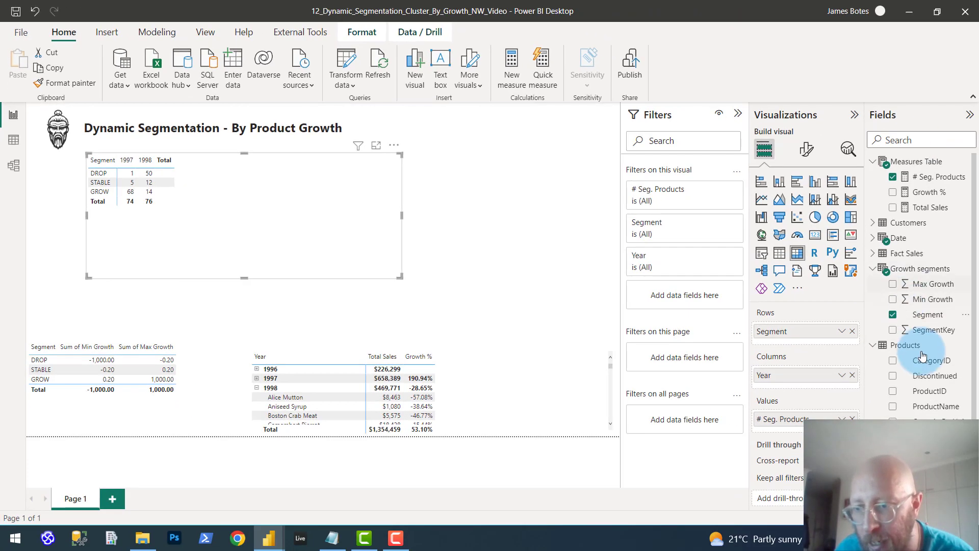
# - Nest ProductName under Segment and expand then collapse DROP, STABLE and GROW to check their products
pyautogui.moveTo(936, 405); pyautogui.dragTo(831, 339)
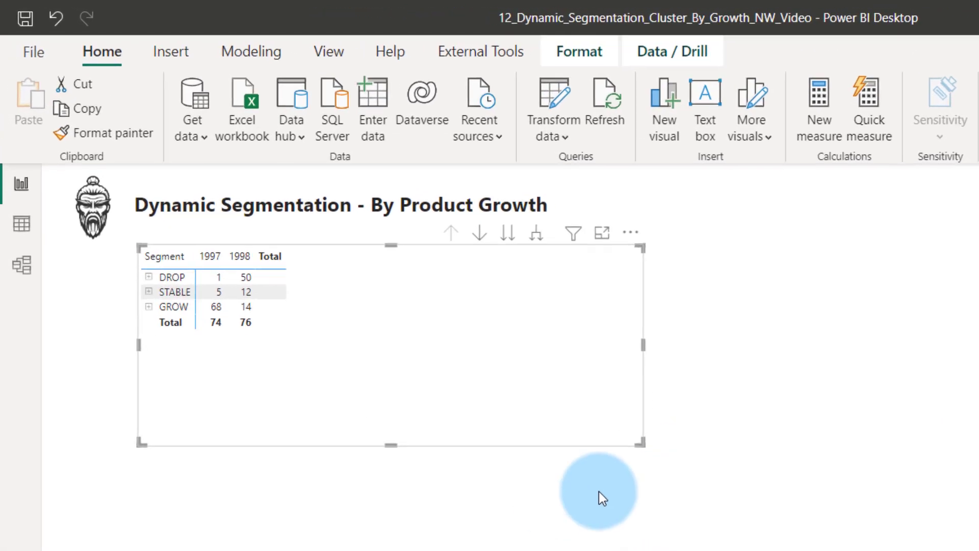
pyautogui.moveTo(651, 452); pyautogui.dragTo(874, 536)
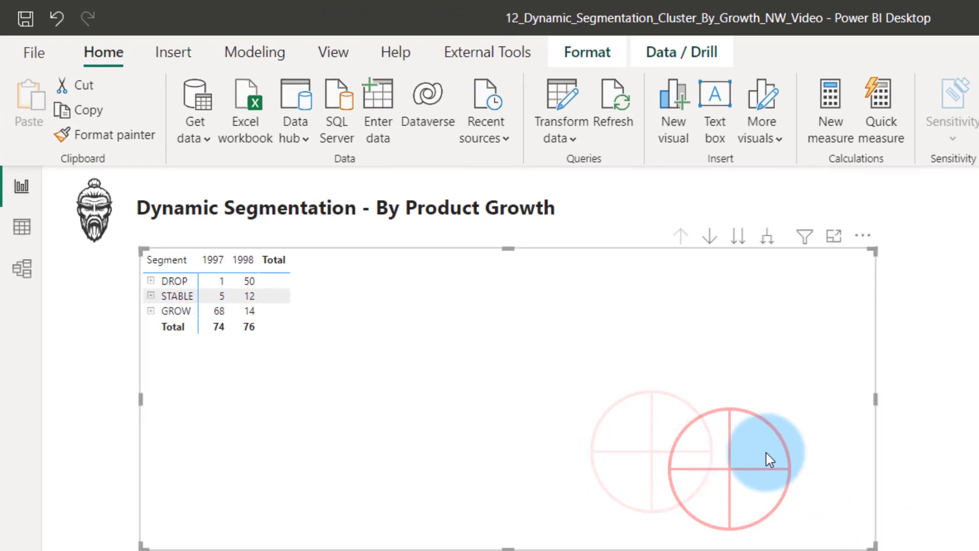
pyautogui.moveTo(730, 467); pyautogui.dragTo(759, 463)
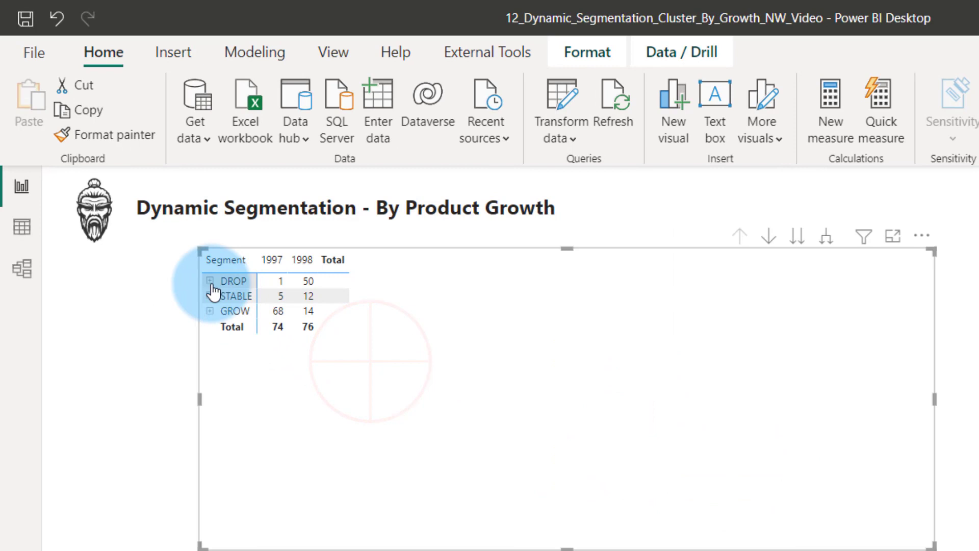
pyautogui.click(211, 279)
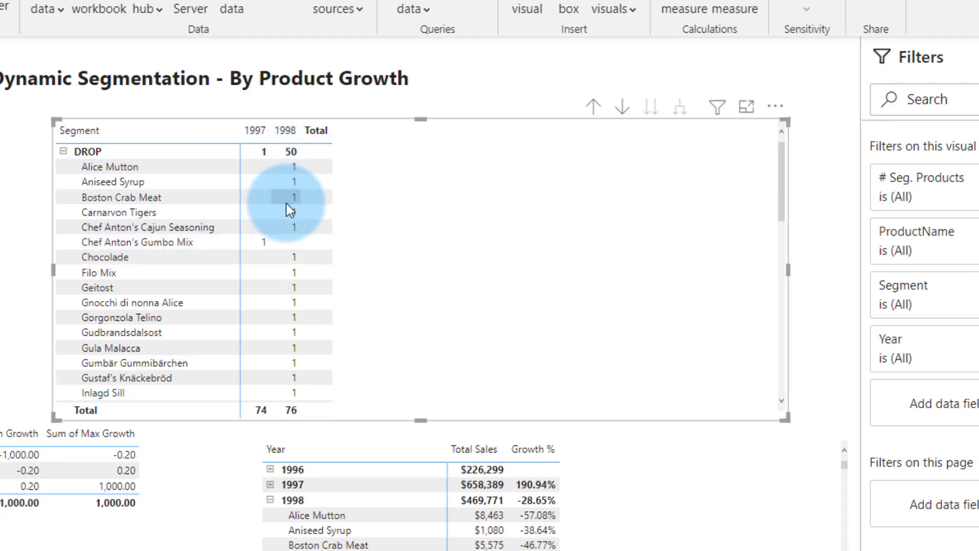
pyautogui.scroll(-2, 286, 203)
pyautogui.scroll(2, 286, 203)
pyautogui.click(64, 152)
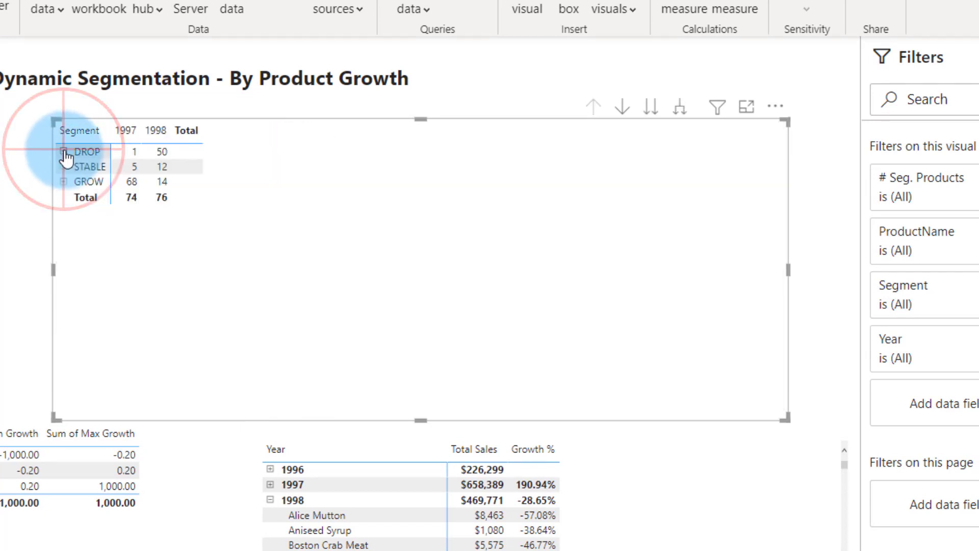
pyautogui.click(64, 167)
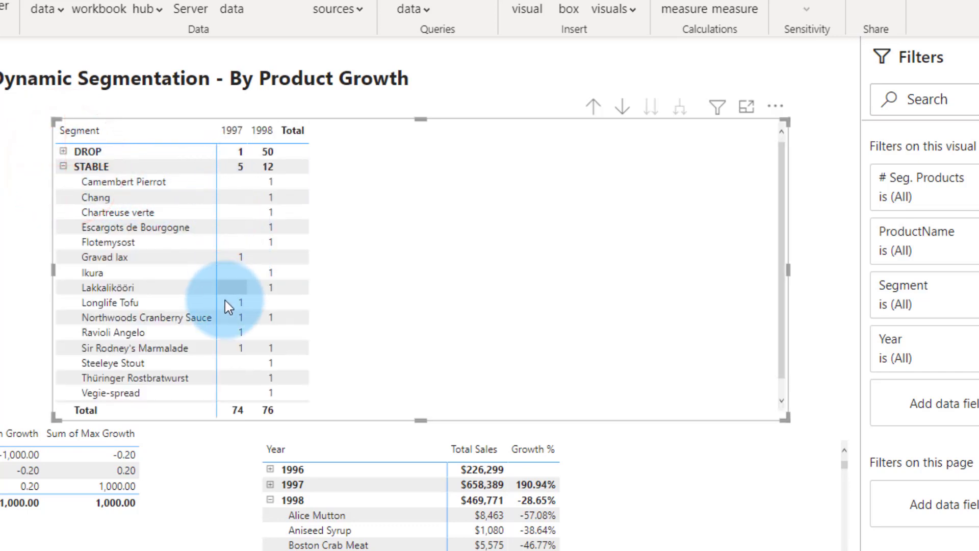
pyautogui.click(64, 167)
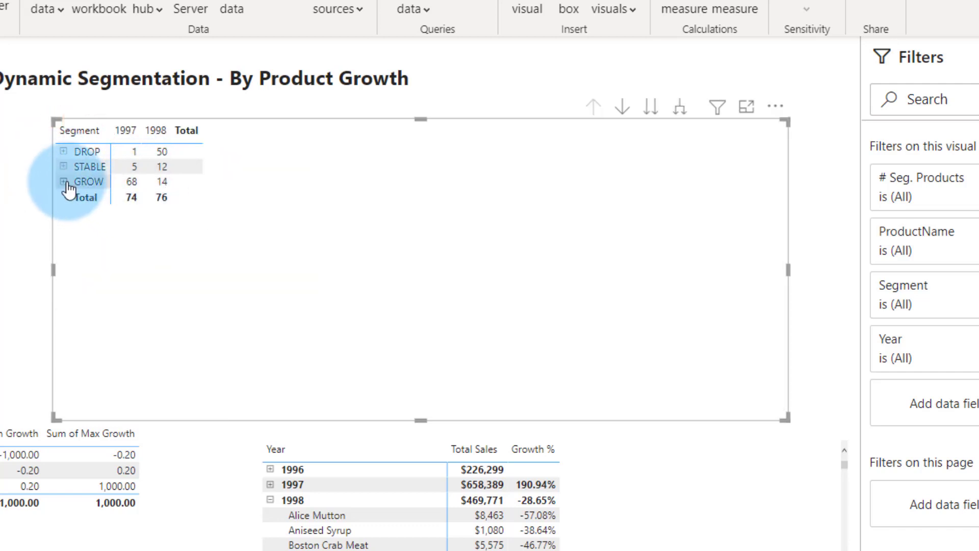
pyautogui.click(63, 182)
pyautogui.scroll(-3, 180, 225)
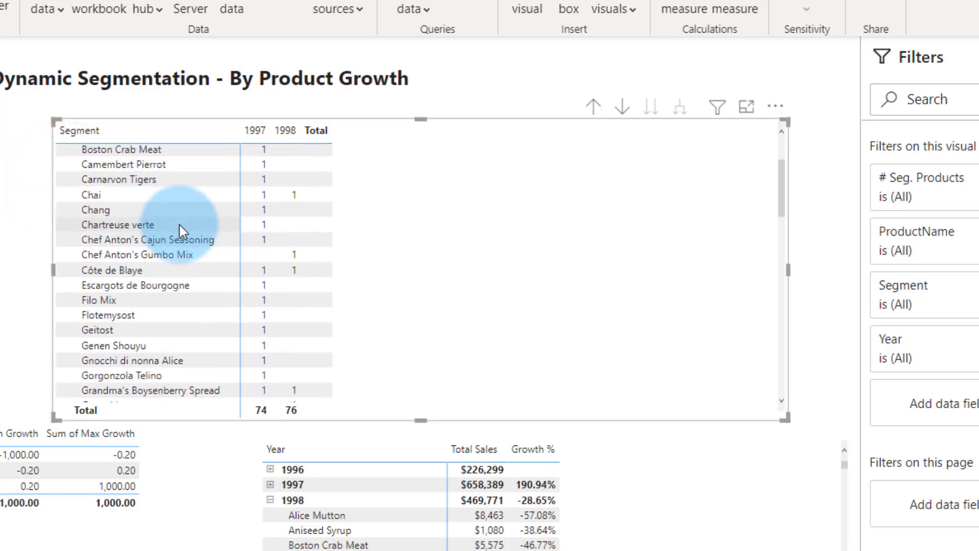
pyautogui.scroll(3, 179, 225)
pyautogui.click(63, 182)
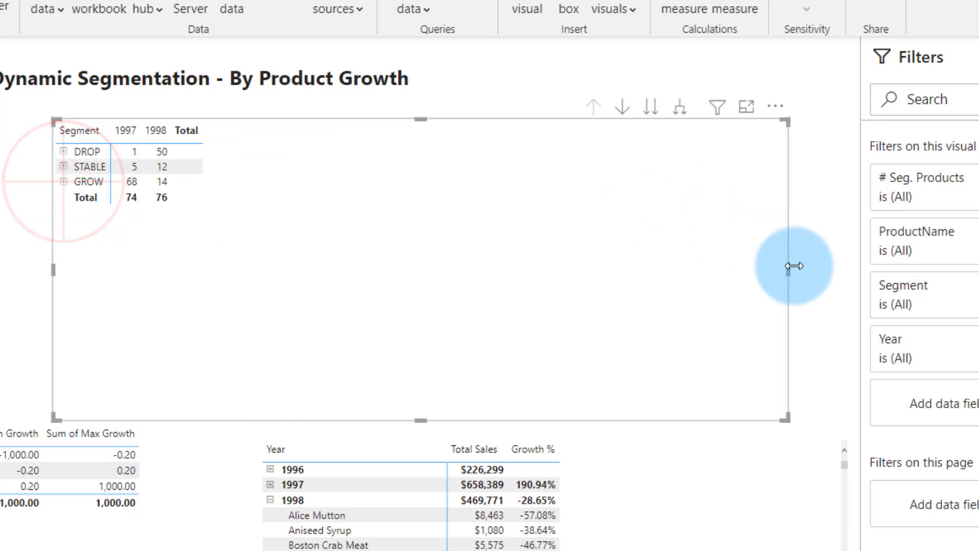
# - Make the matrix narrower and shorter and move it to the page's left edge
pyautogui.moveTo(788, 267); pyautogui.dragTo(407, 236)
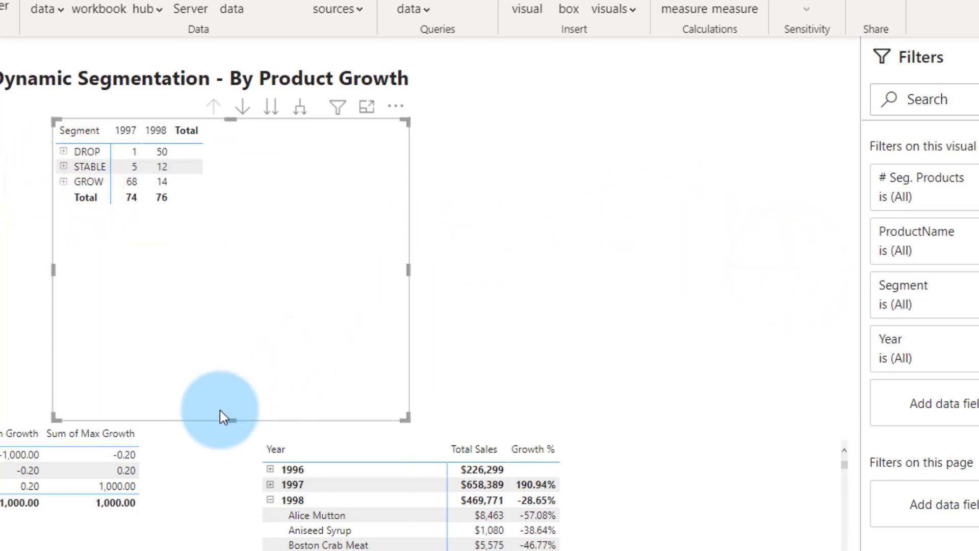
pyautogui.moveTo(231, 420); pyautogui.dragTo(260, 306)
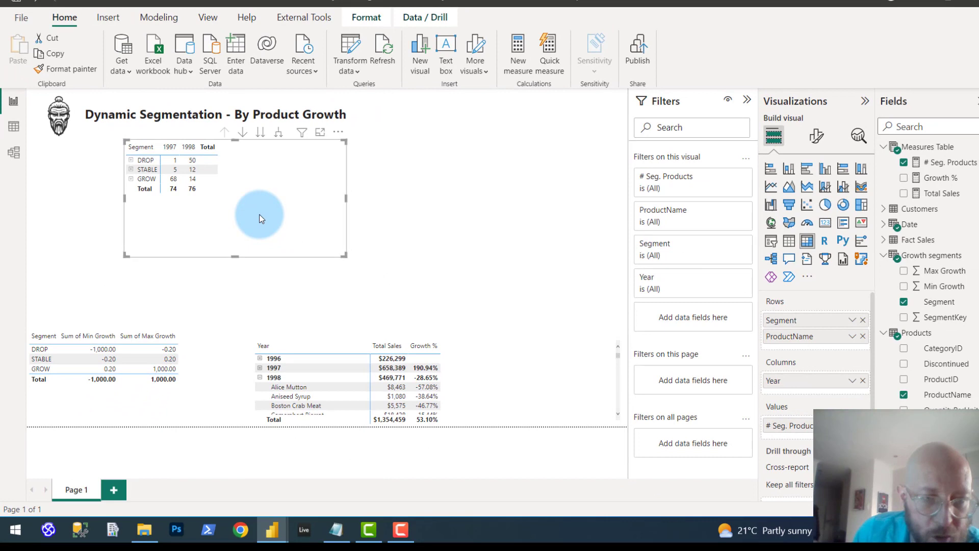
pyautogui.moveTo(260, 218); pyautogui.dragTo(169, 228)
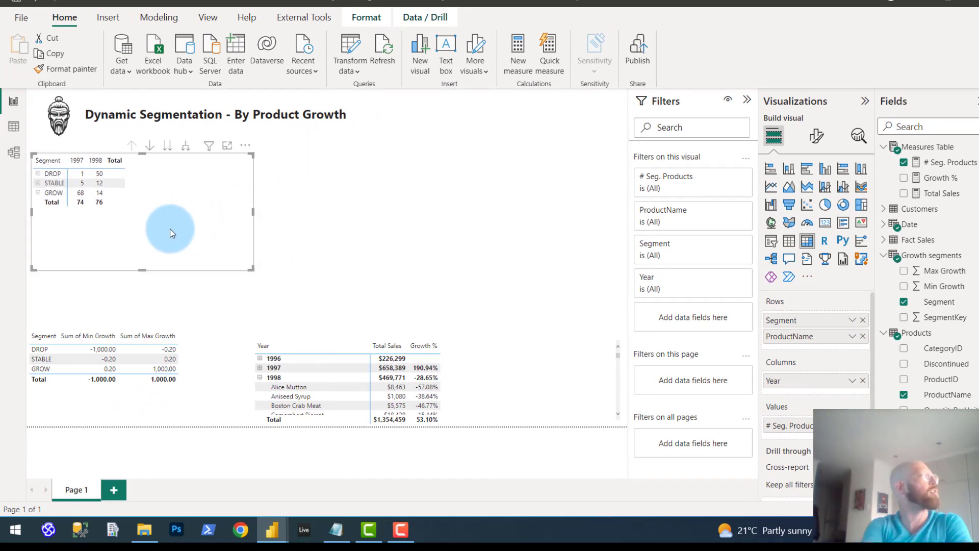